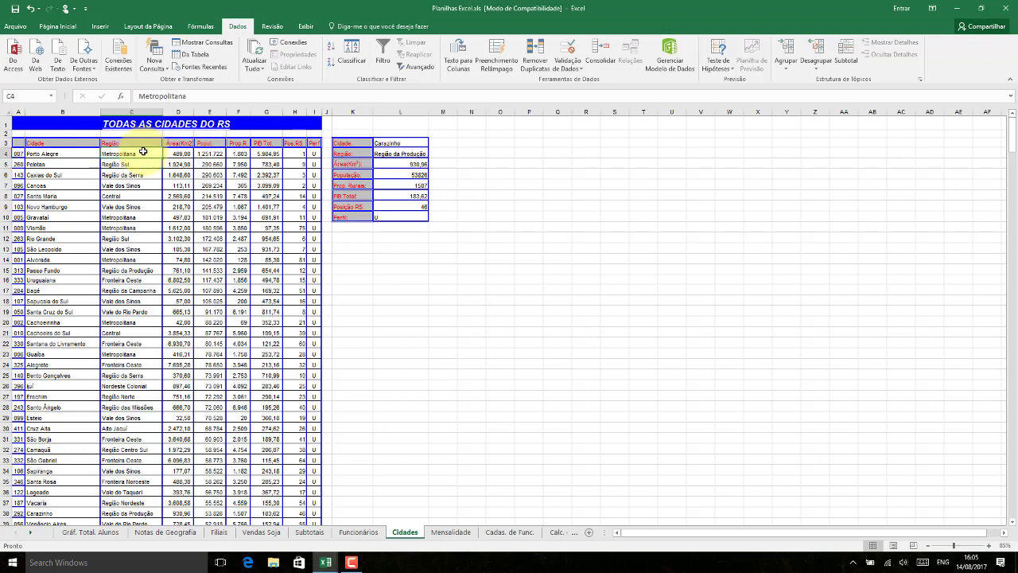
Step: Inspect the table by selecting Porto Alegre's city, area and region cells and value 2487 in F12
click(148, 176)
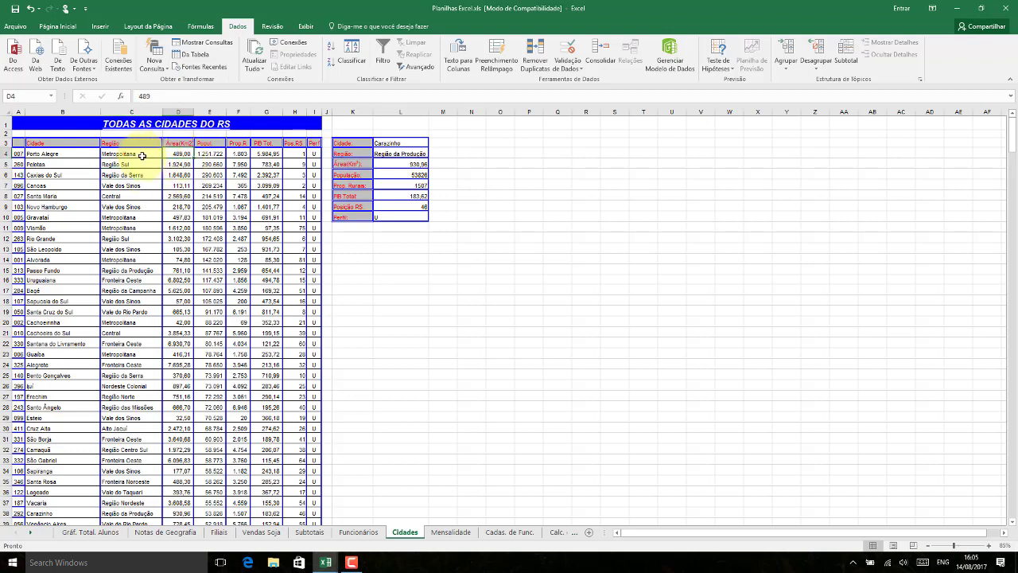
click(82, 153)
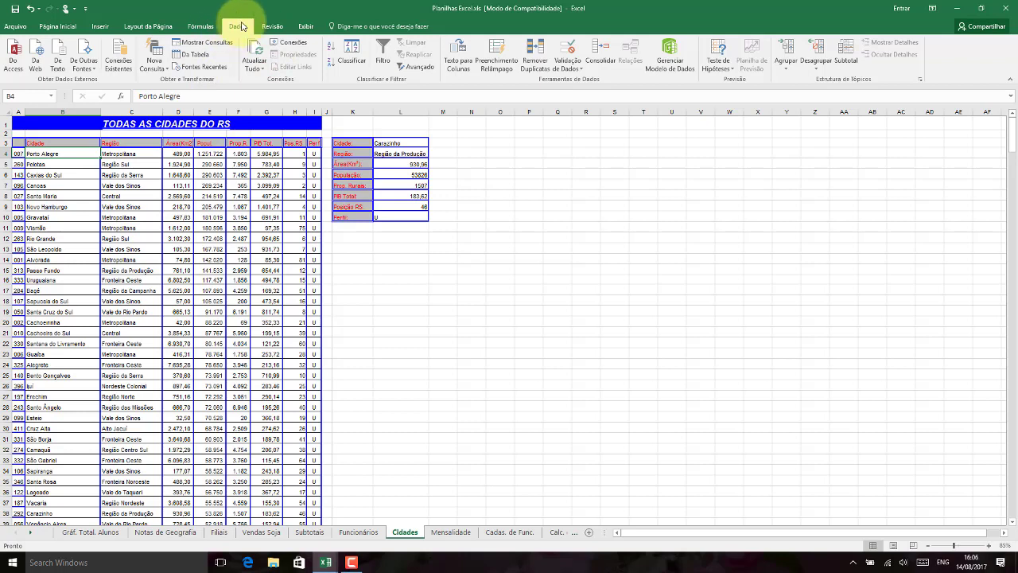
click(141, 154)
click(179, 153)
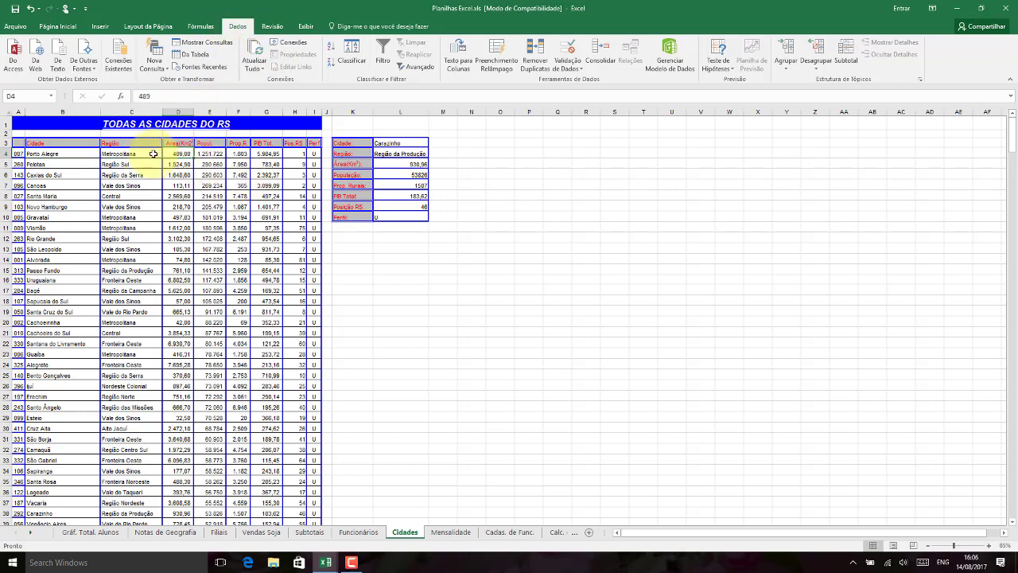
click(136, 164)
click(135, 217)
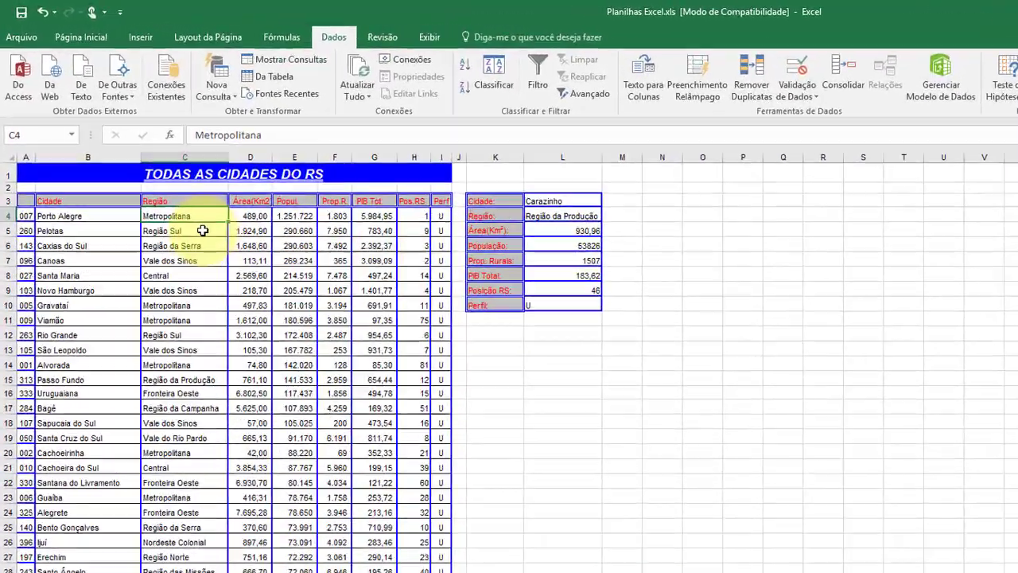
click(203, 230)
click(210, 213)
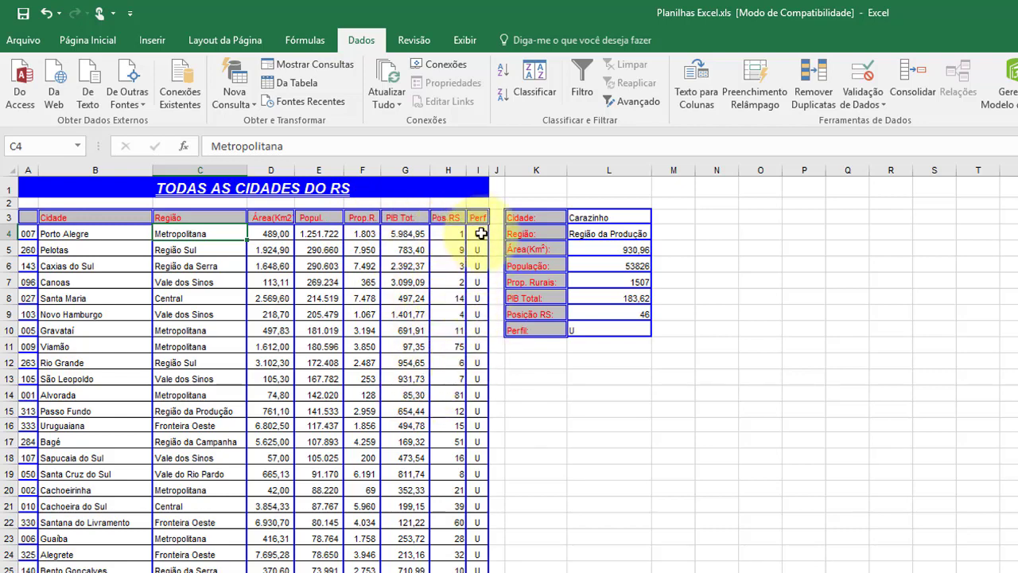
click(364, 362)
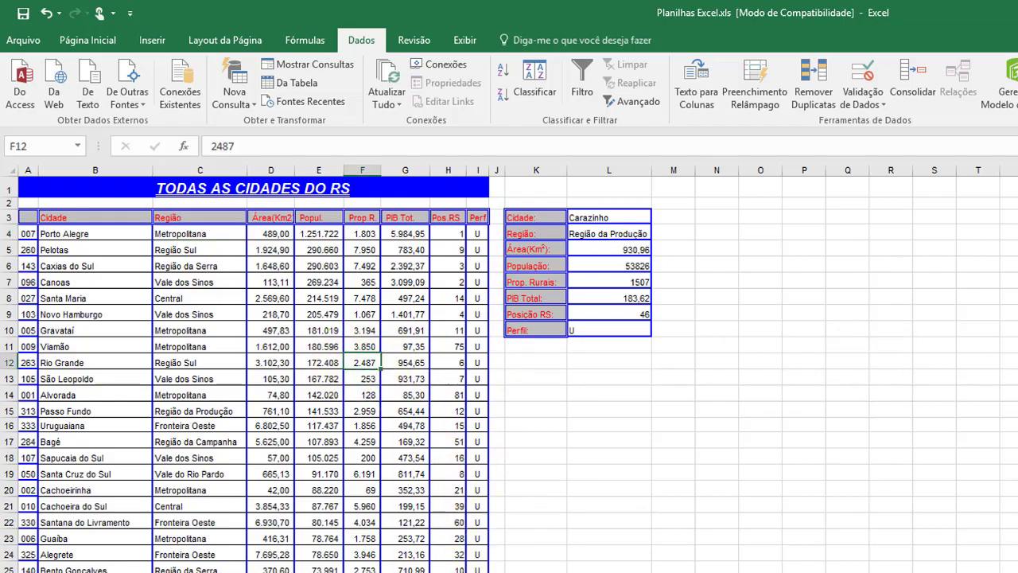
Step: Scroll down through the cities list and back up toward the top
scroll(509, 374, down, 2)
scroll(509, 373, down, 11)
scroll(509, 374, down, 10)
scroll(509, 373, down, 10)
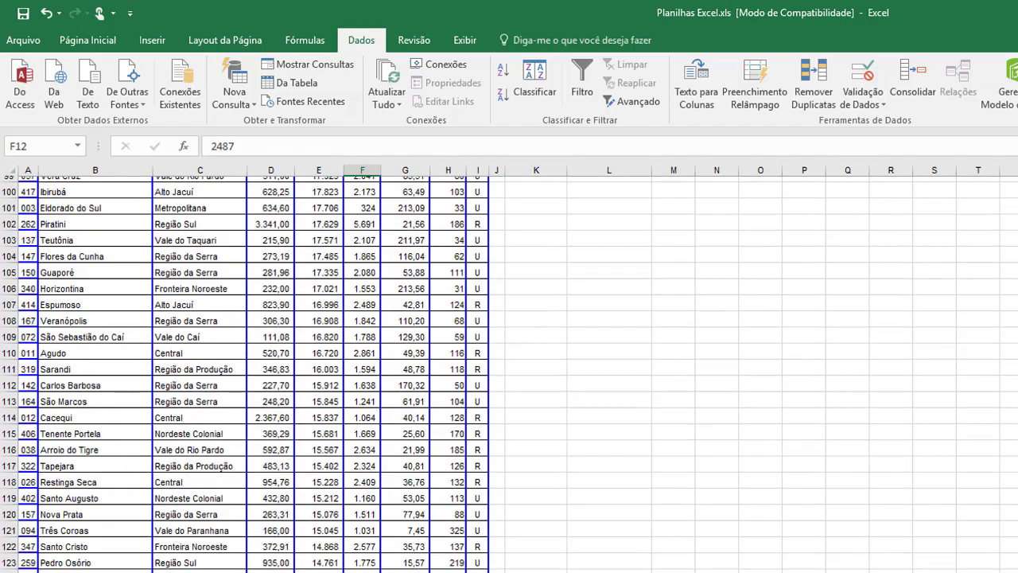
scroll(509, 373, down, 15)
scroll(509, 374, down, 15)
scroll(509, 374, down, 15)
scroll(509, 374, down, 14)
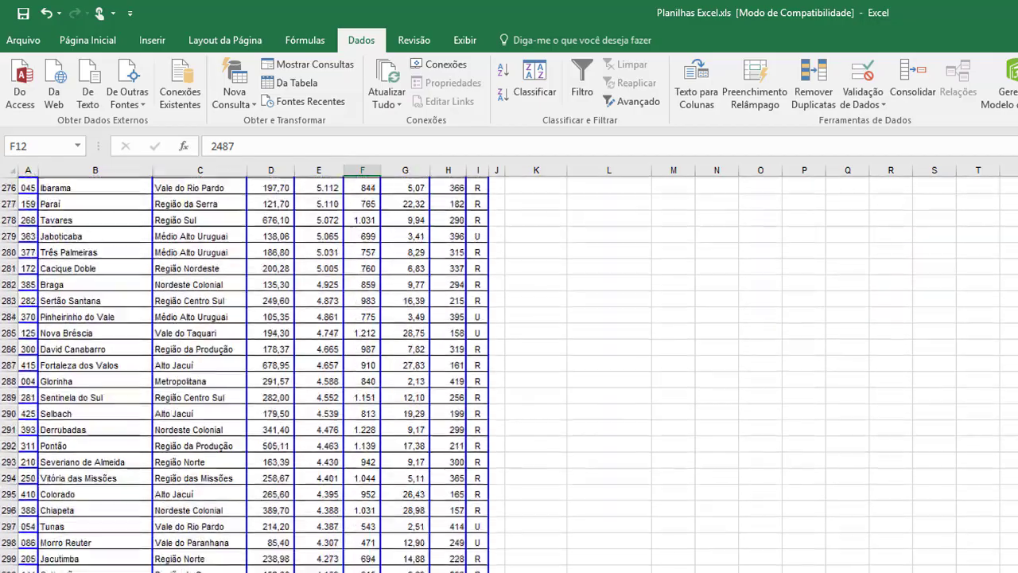
scroll(509, 374, down, 10)
scroll(509, 374, down, 10)
scroll(509, 374, down, 13)
scroll(509, 374, down, 6)
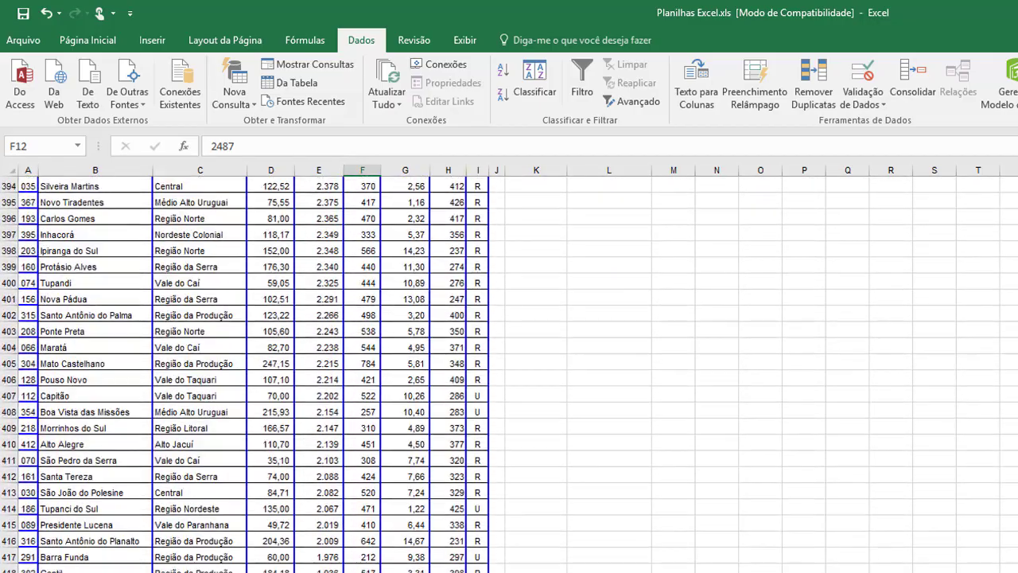
scroll(509, 374, up, 20)
scroll(509, 373, up, 20)
scroll(509, 374, up, 20)
scroll(509, 373, up, 15)
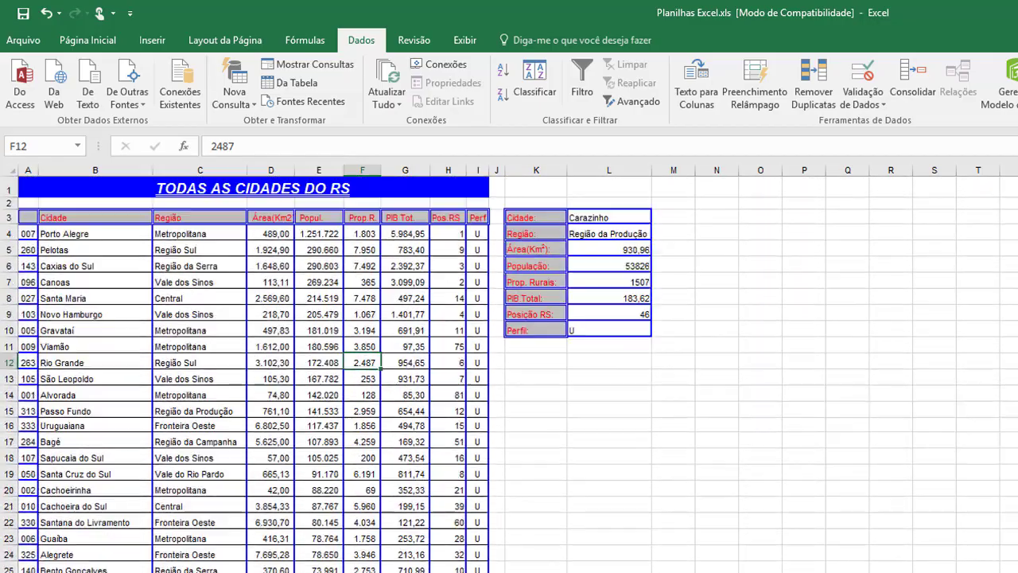
Step: Select cells along Porto Alegre's first data row, ending on the city cell B4
click(206, 237)
click(195, 251)
click(143, 236)
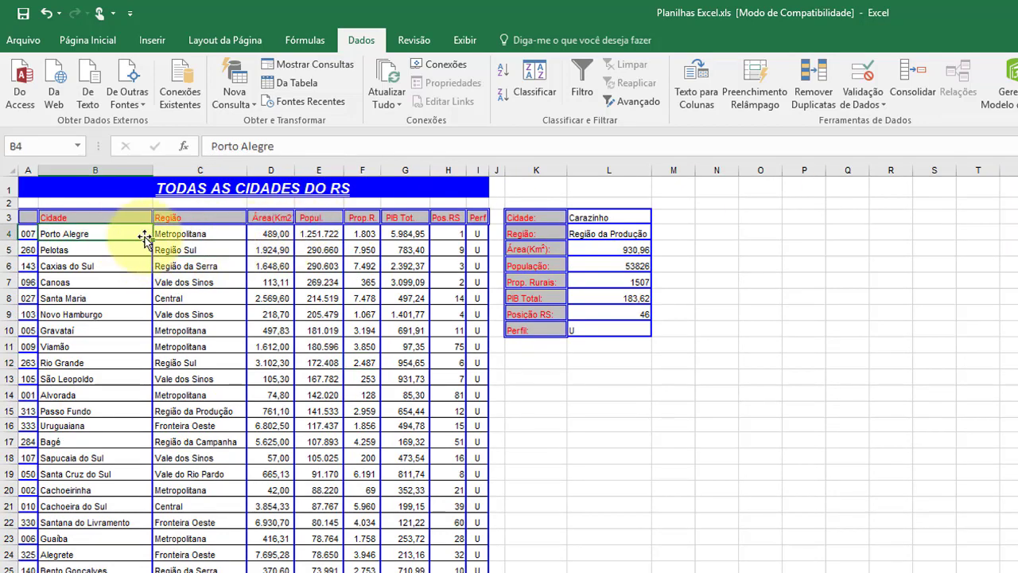
key(Right)
key(Right)
key(Left)
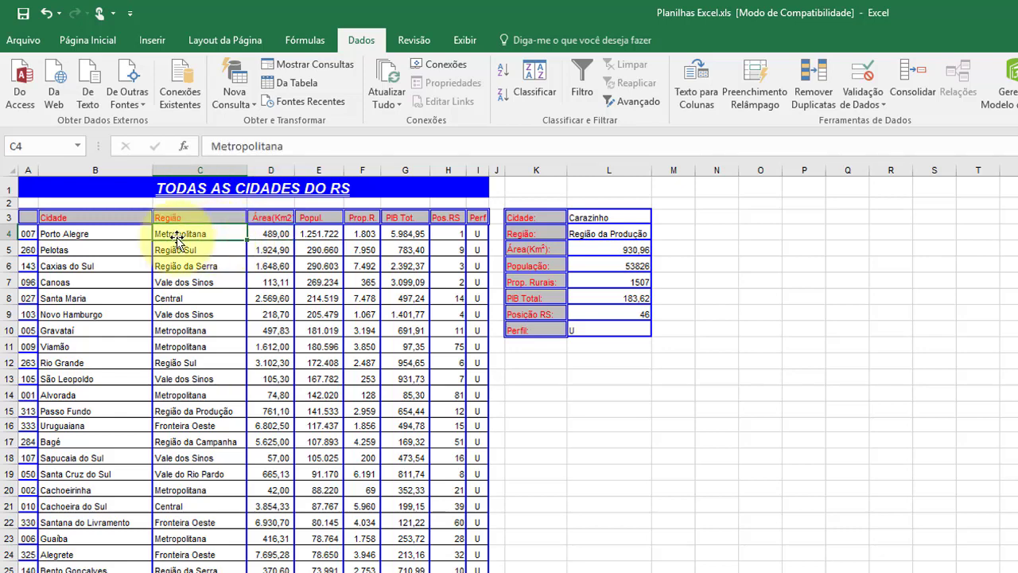
key(Left)
click(184, 248)
click(230, 235)
click(271, 235)
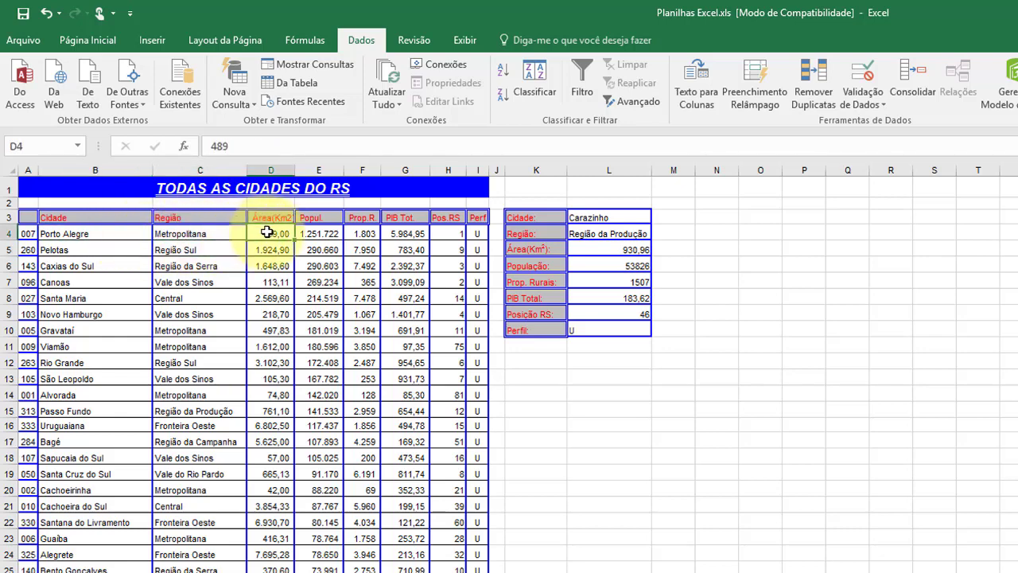
click(116, 234)
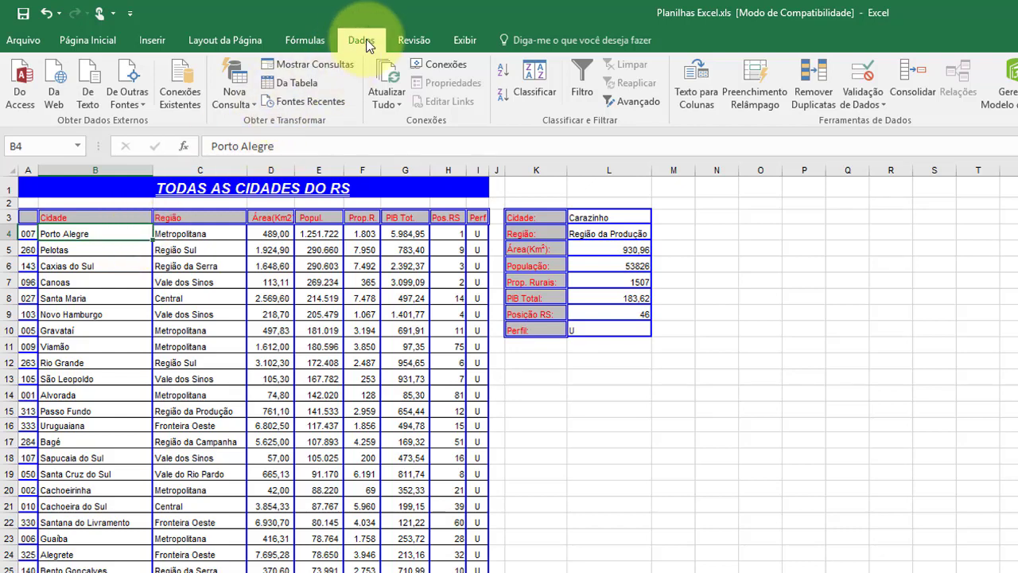
Step: Sort the Cidade column A to Z, then Z to A so Xangrilá comes first
click(98, 42)
click(363, 44)
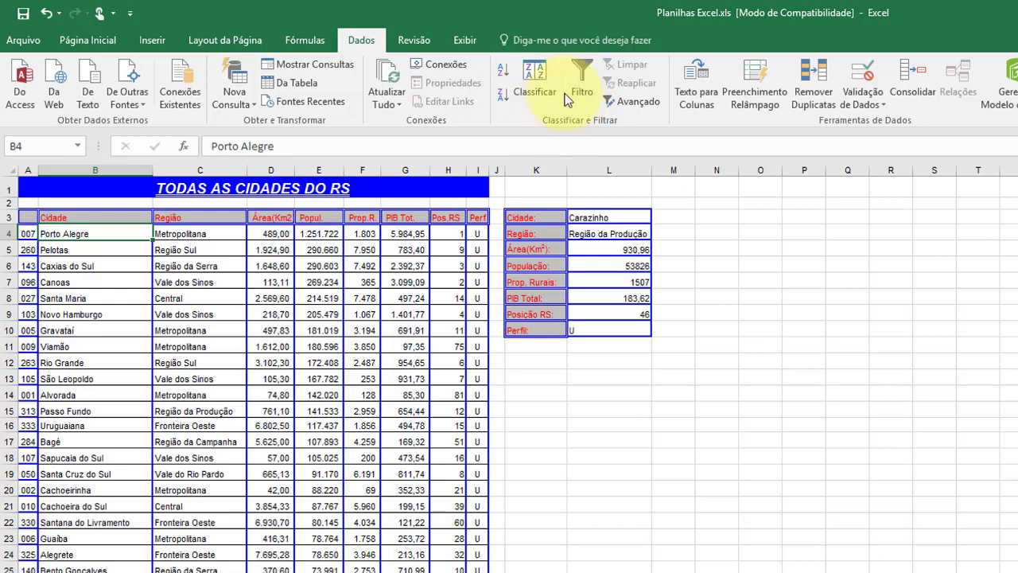
click(119, 265)
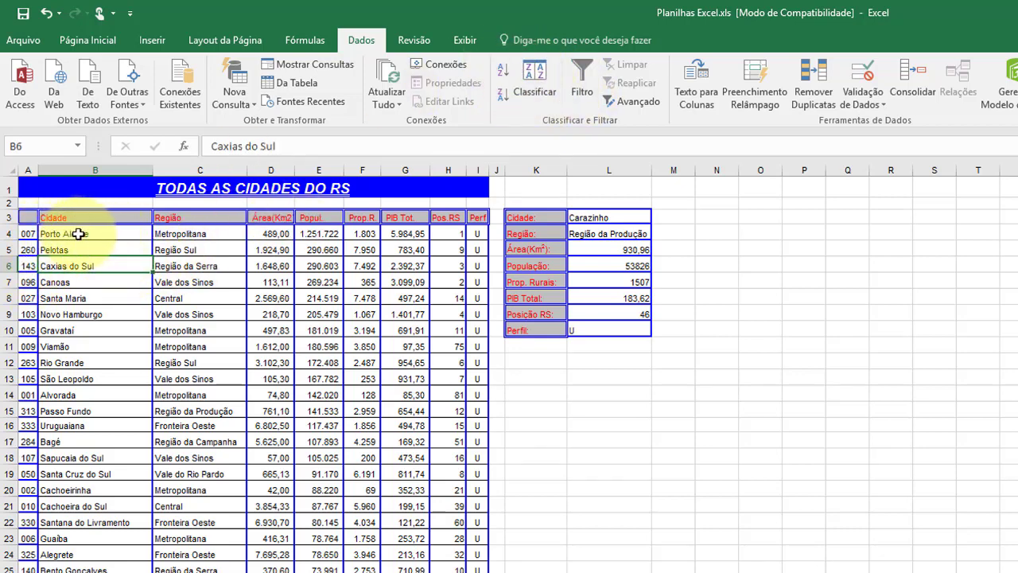
click(78, 233)
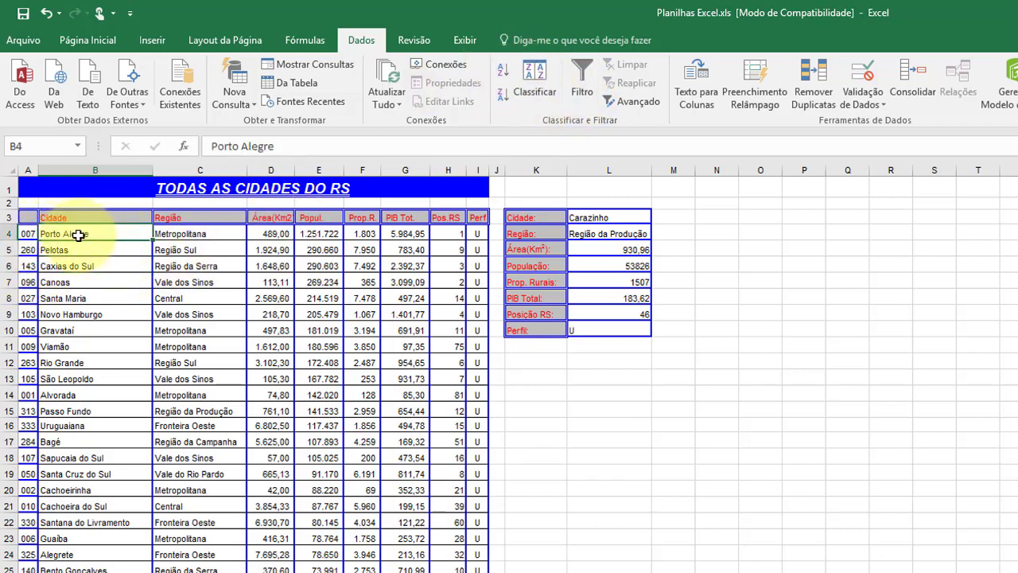
click(505, 73)
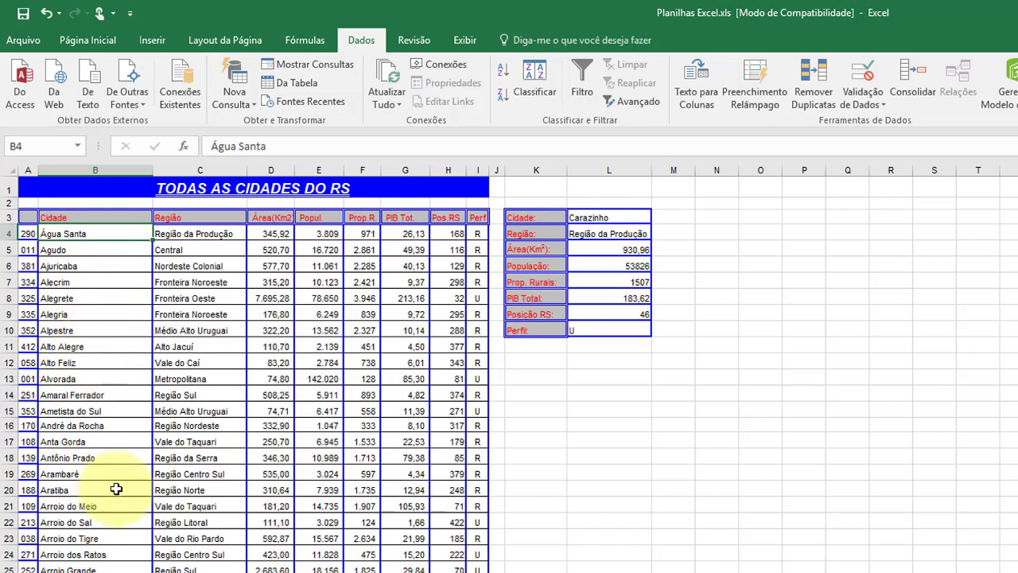
click(505, 99)
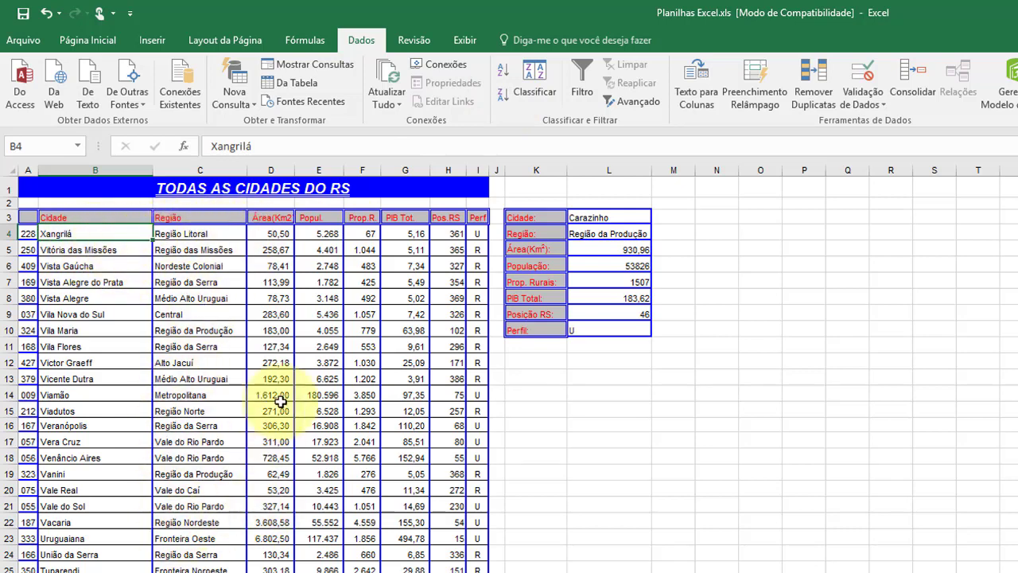
click(222, 230)
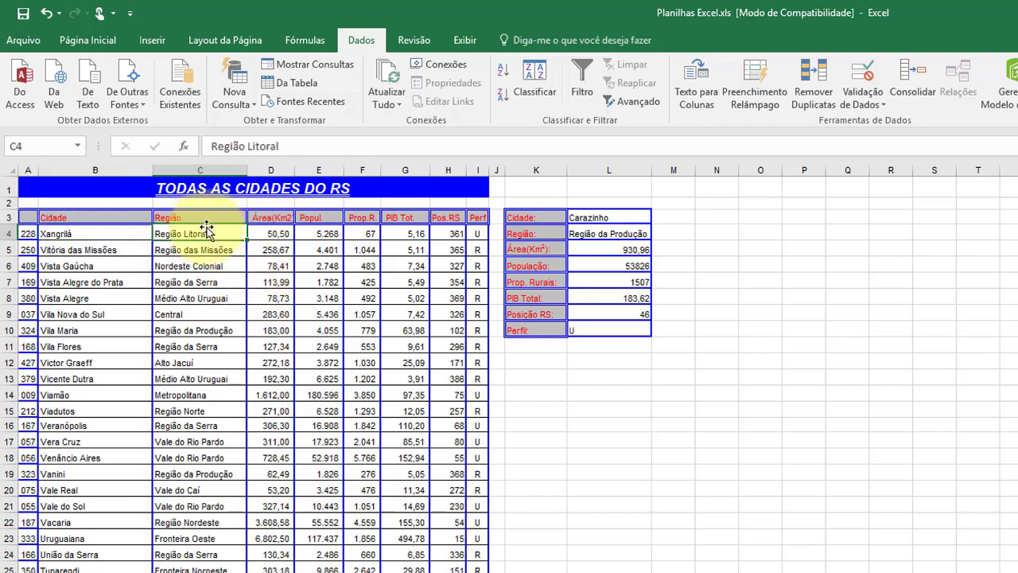
Step: Sort by Popul. largest-first, then smallest-first, leaving Mariano Moro (298) in B4
click(288, 231)
click(324, 233)
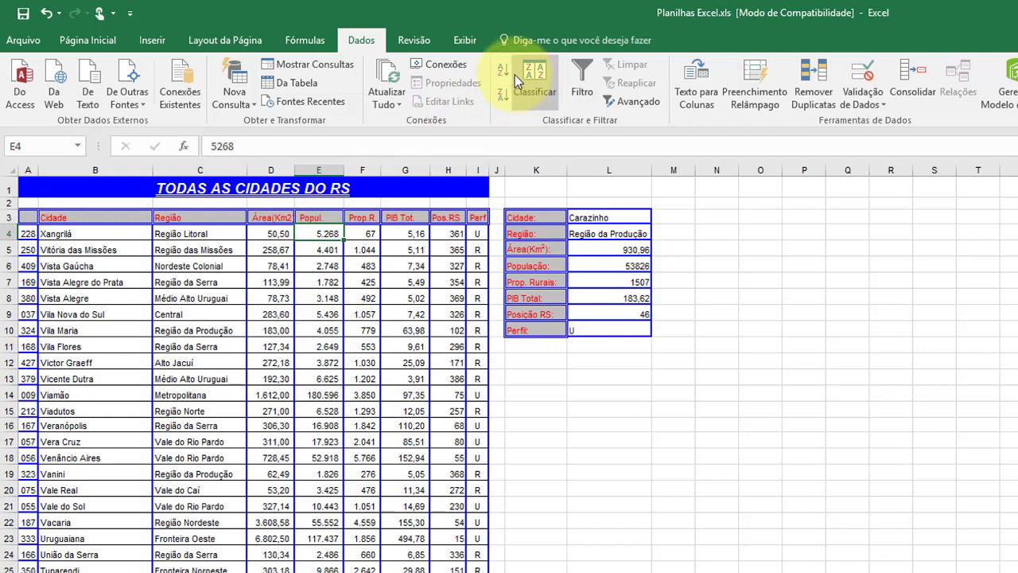
click(502, 94)
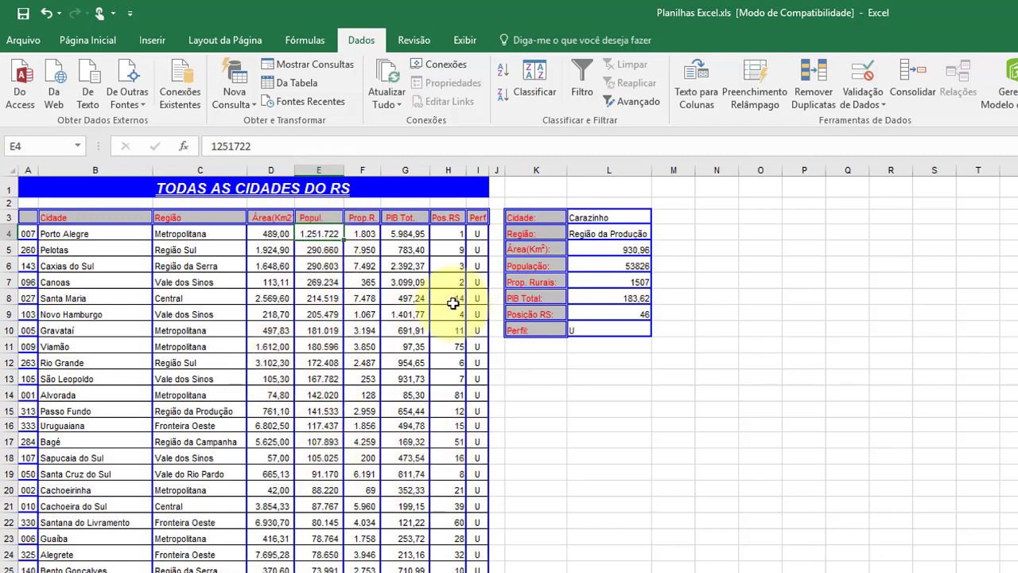
click(507, 70)
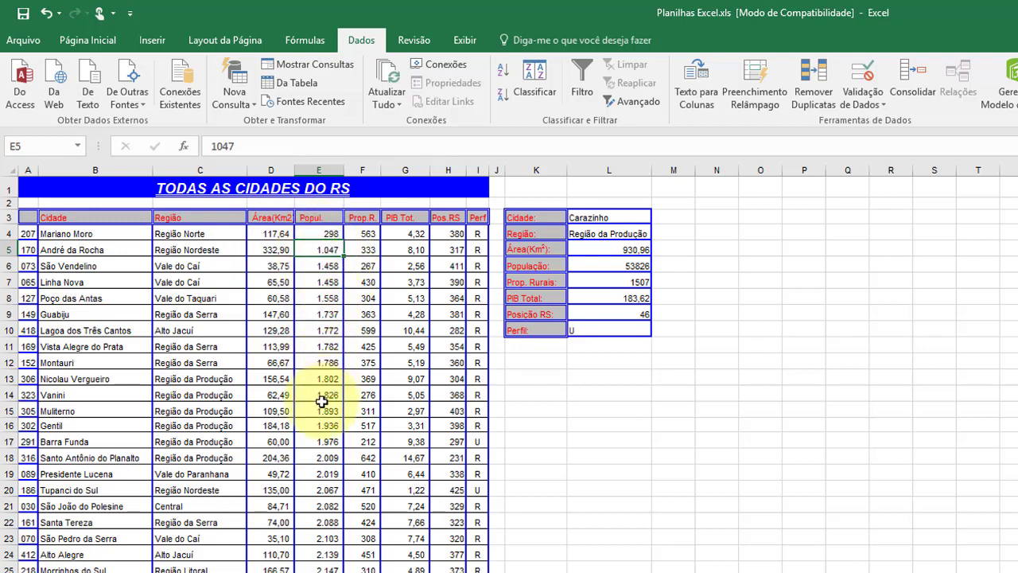
click(80, 233)
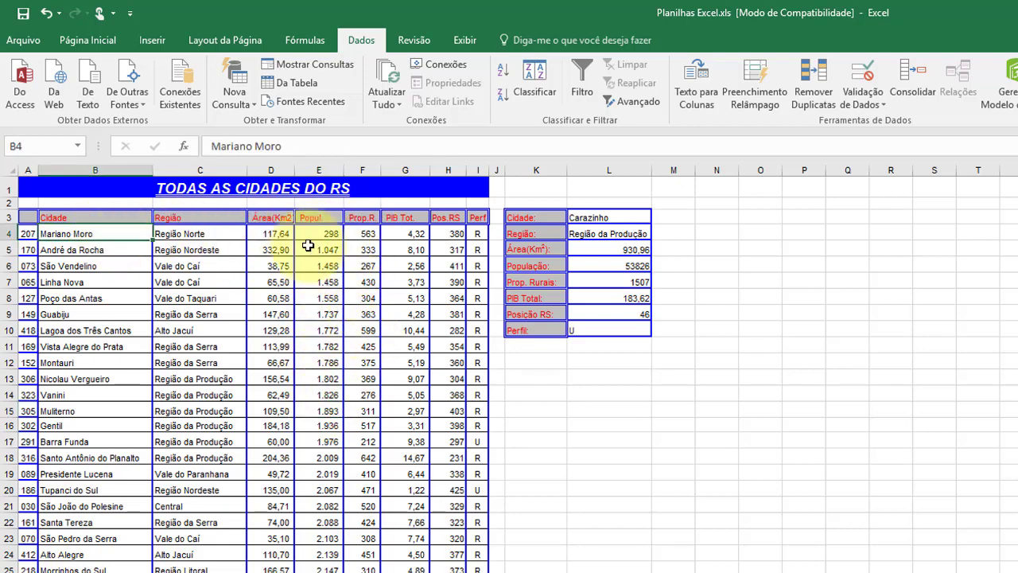
click(67, 266)
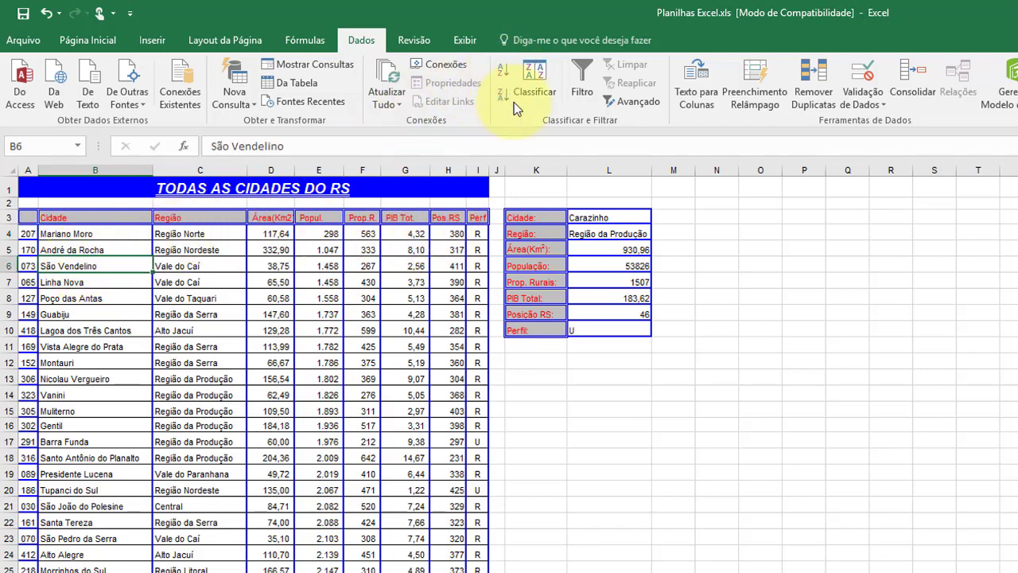
click(119, 233)
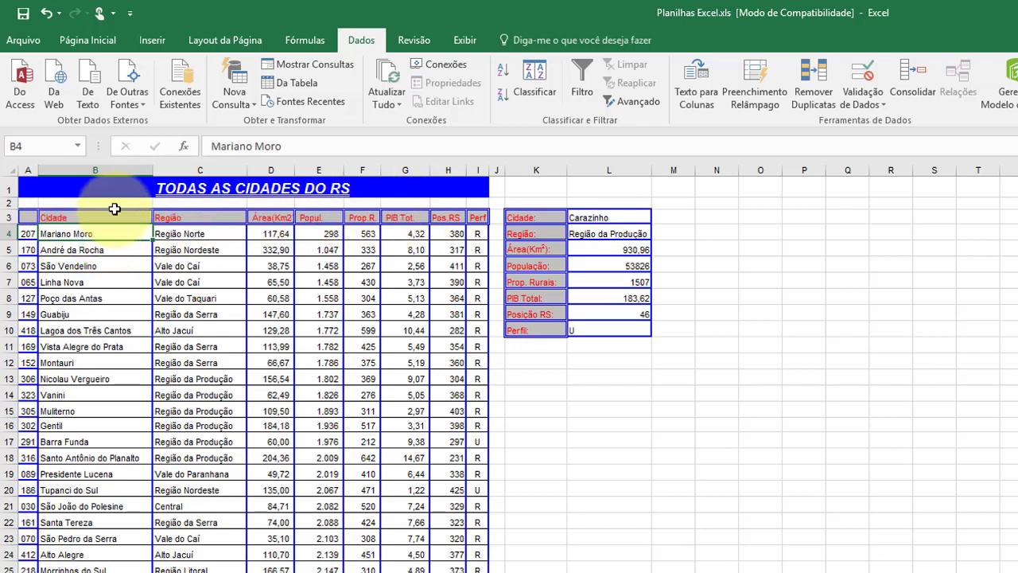
click(64, 217)
click(191, 216)
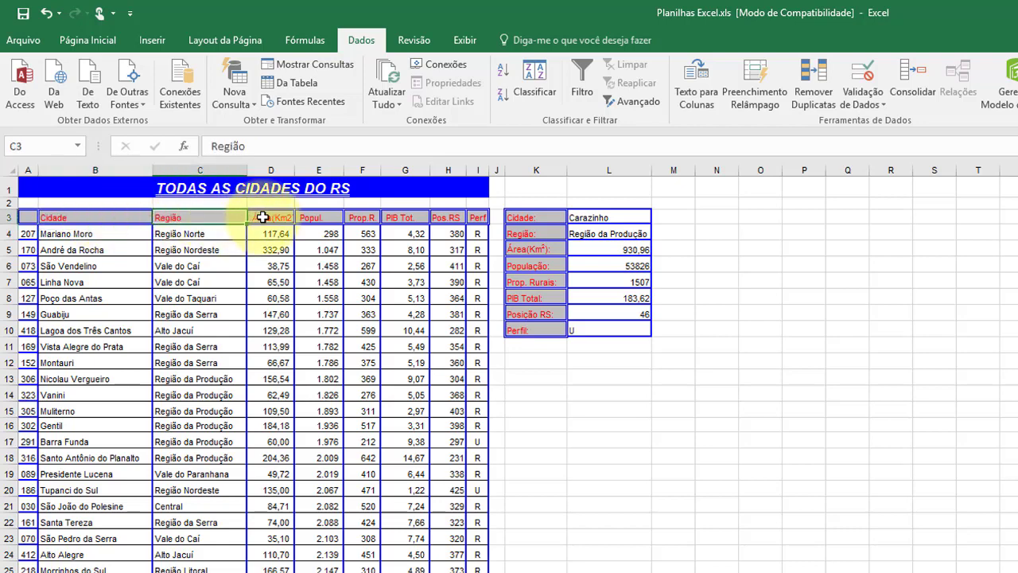
click(267, 217)
click(318, 218)
click(362, 218)
click(404, 217)
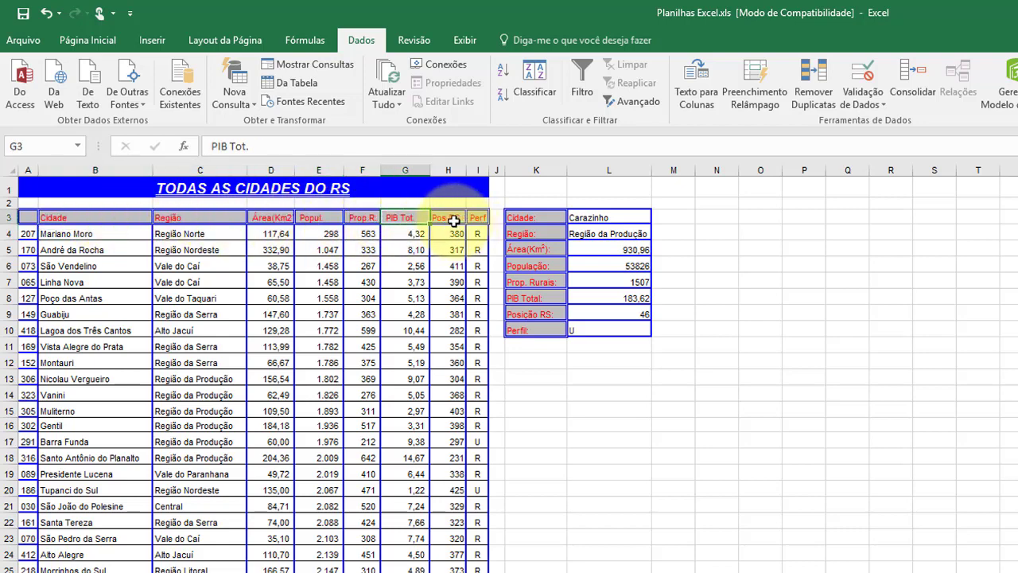
click(453, 220)
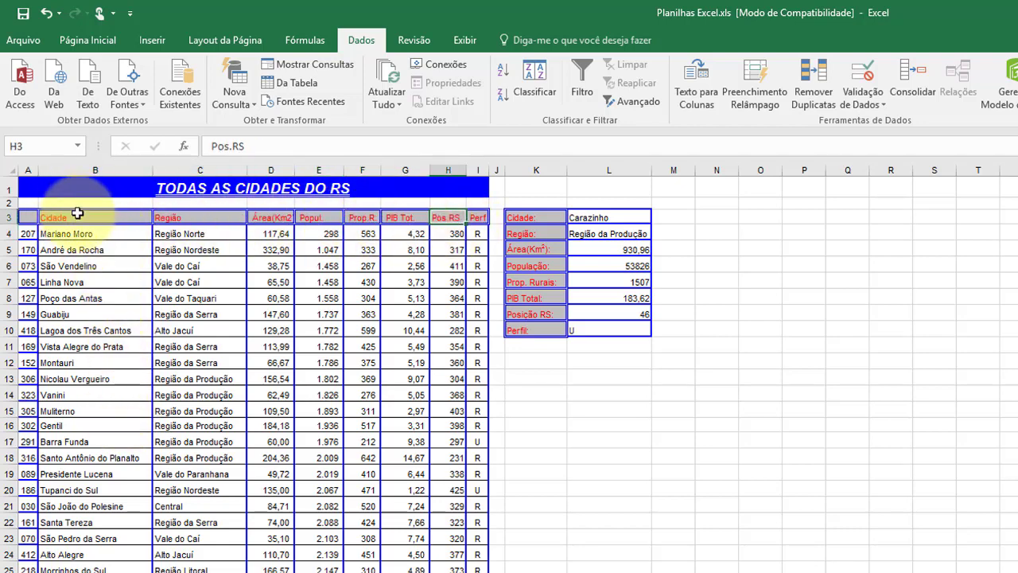
click(77, 216)
click(171, 218)
click(88, 250)
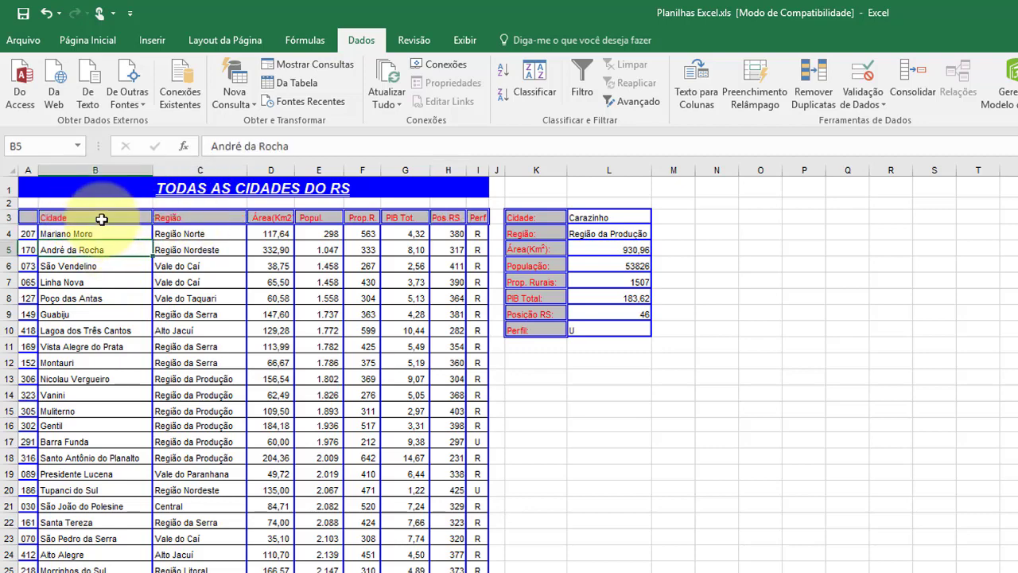
click(102, 218)
click(198, 233)
click(274, 233)
click(326, 233)
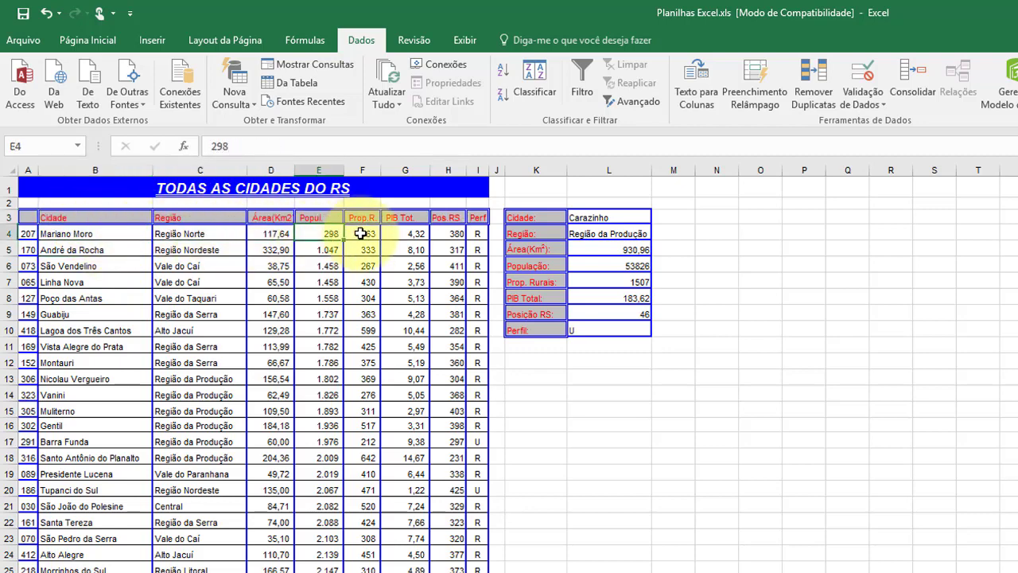
click(360, 233)
click(404, 233)
click(449, 233)
click(117, 229)
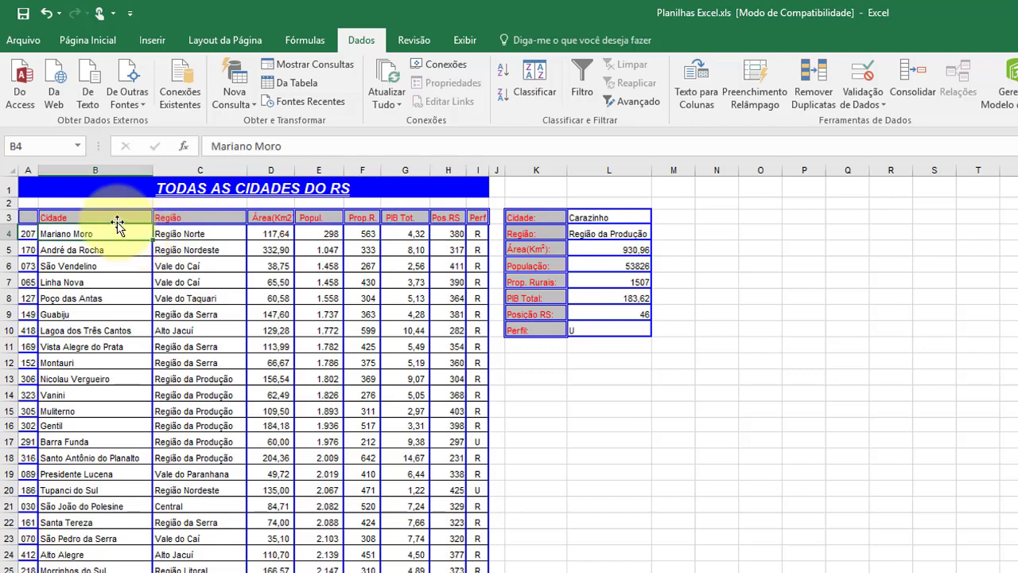
click(207, 230)
click(278, 232)
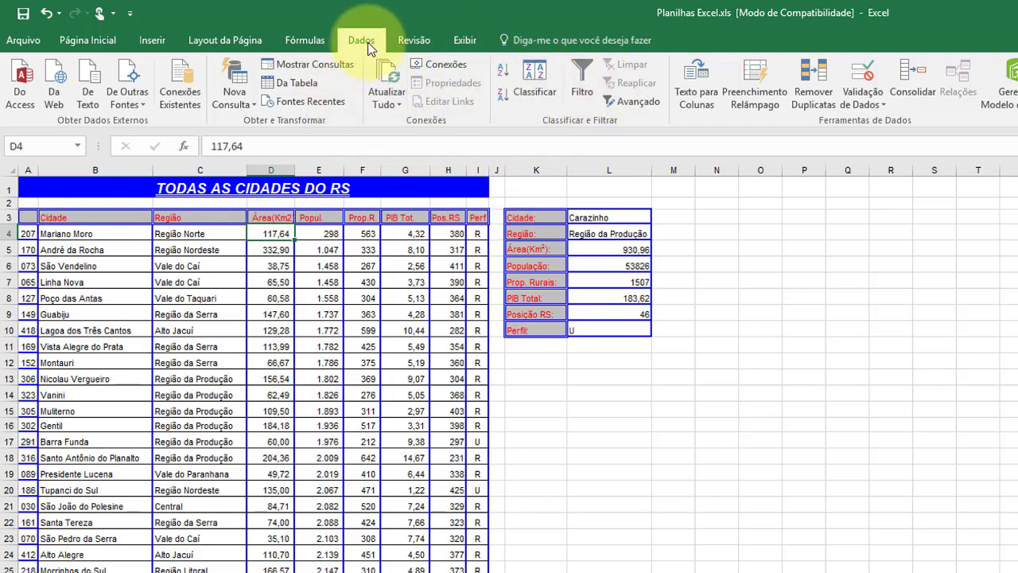
click(88, 40)
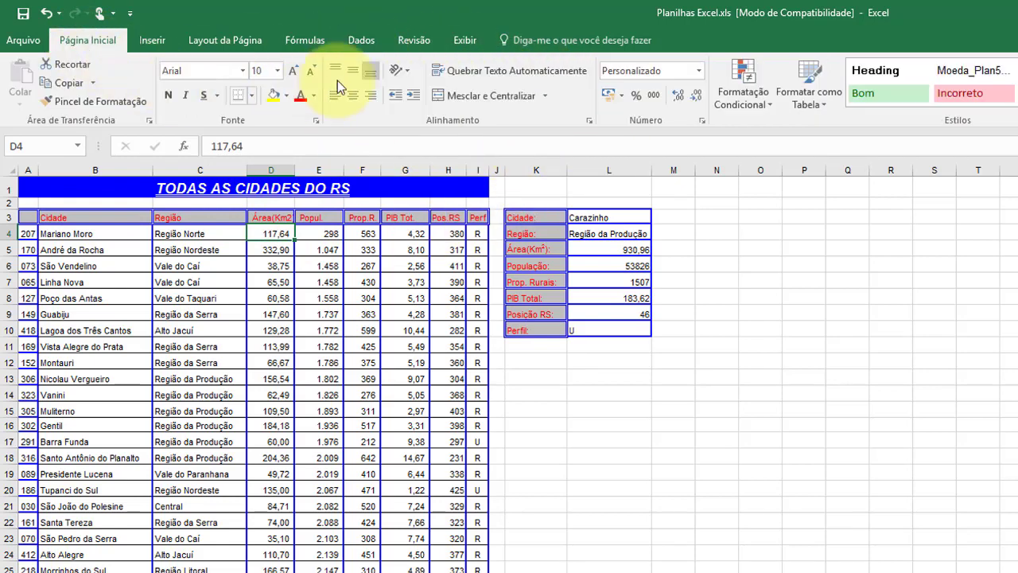
Step: Enable Filtro on the Dados tab so the cities table headers get dropdown arrows
click(365, 40)
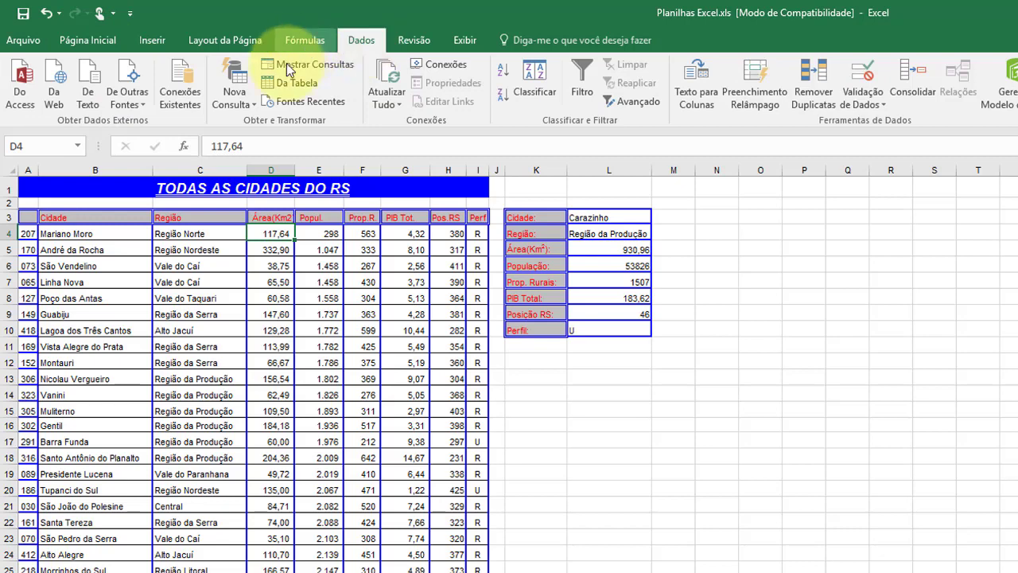
click(582, 86)
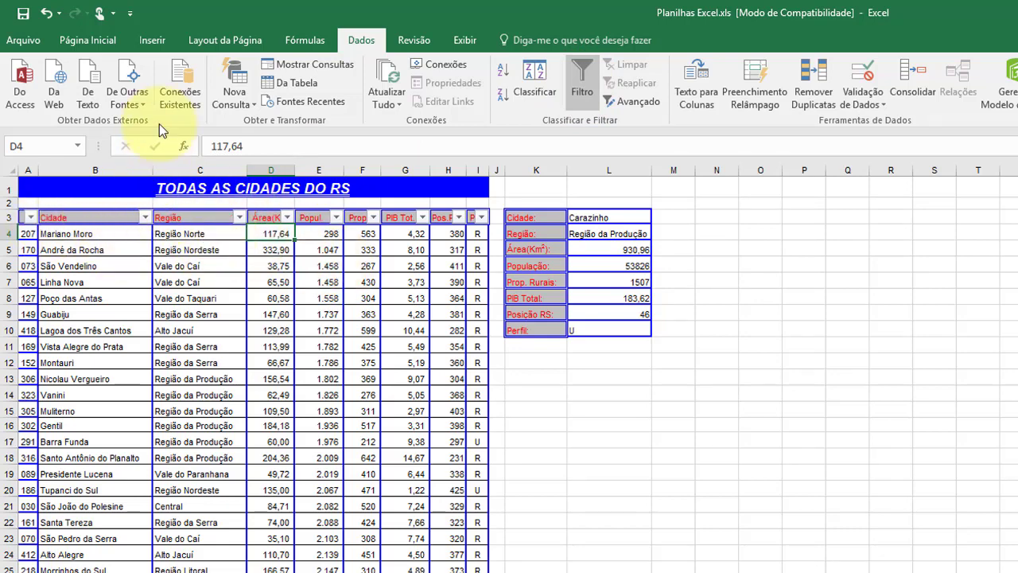
click(113, 41)
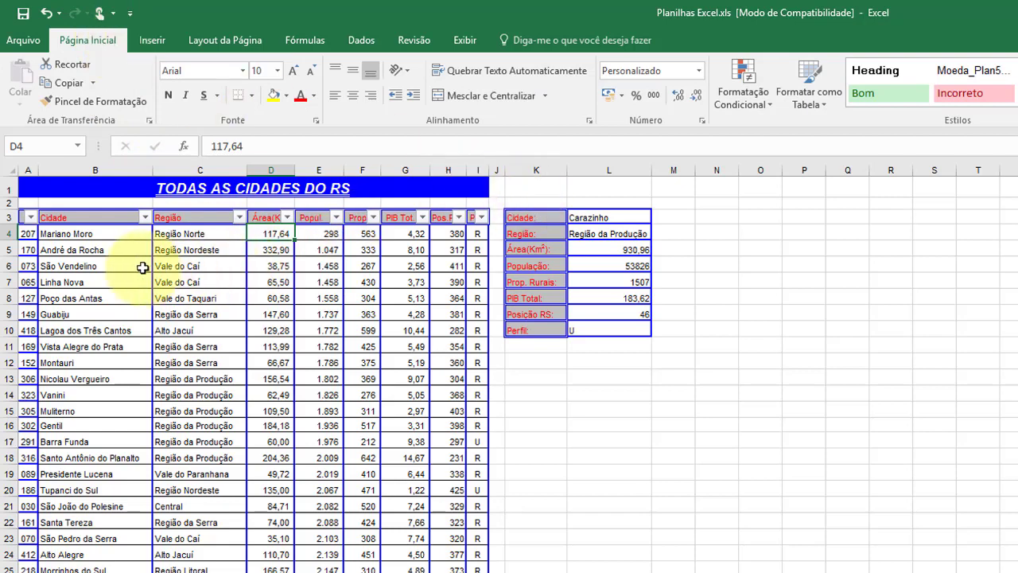
click(77, 268)
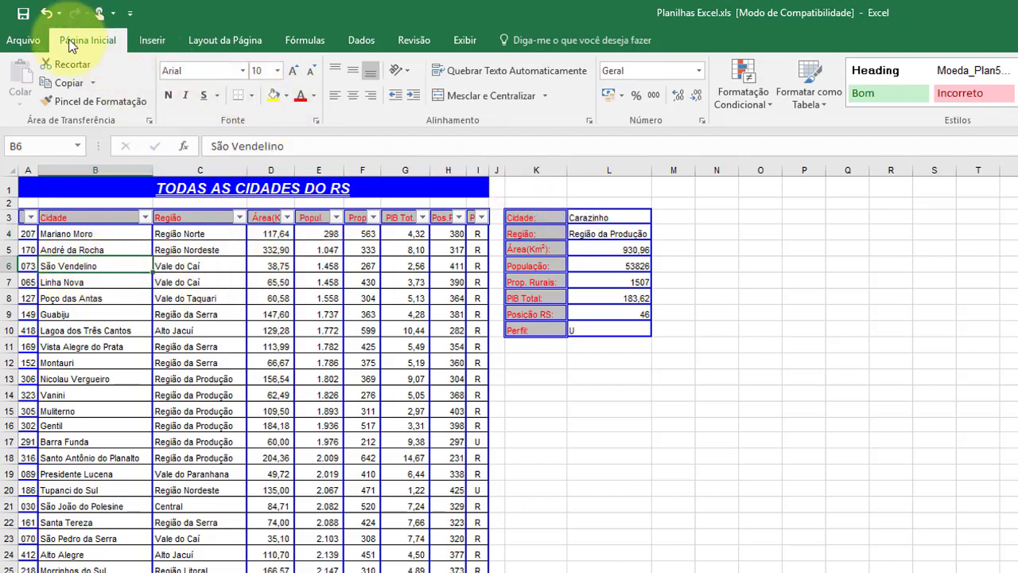
click(809, 91)
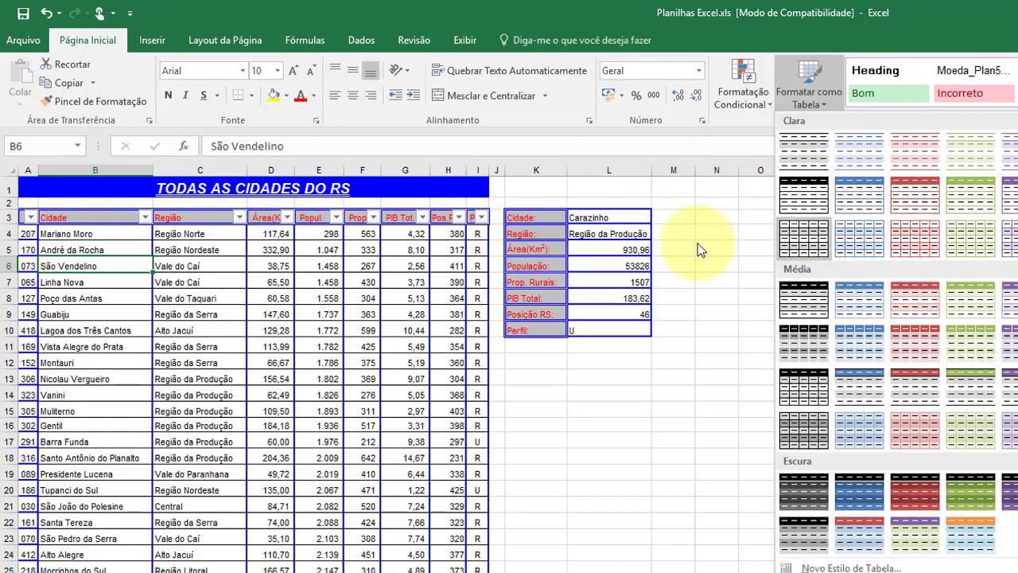
click(269, 249)
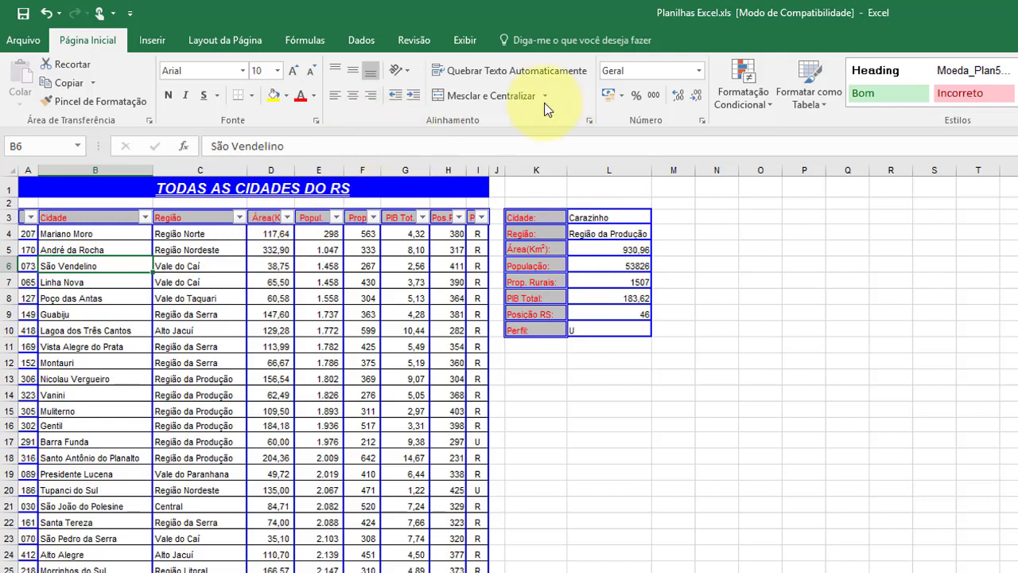
click(360, 42)
click(137, 233)
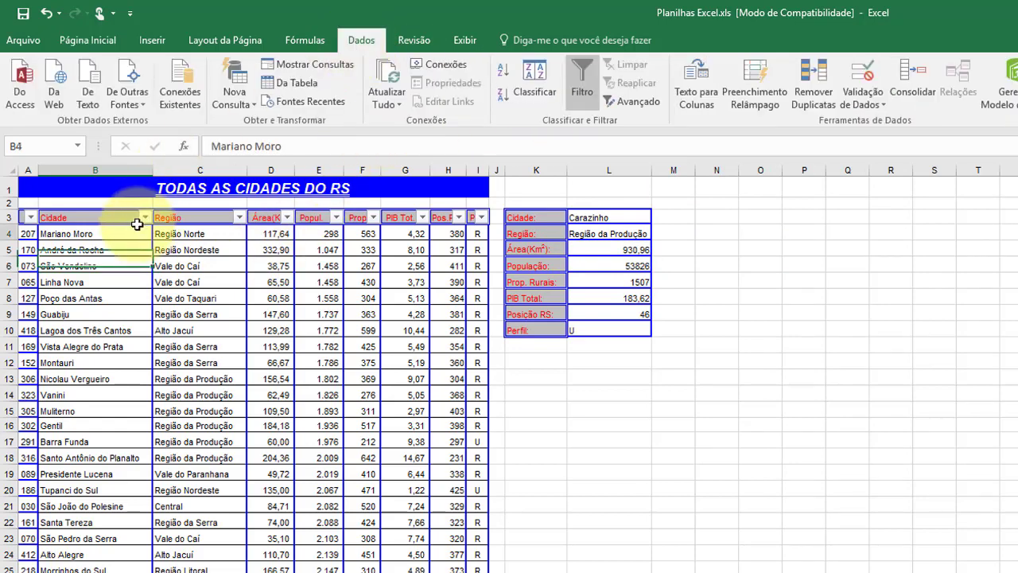
click(203, 233)
click(279, 235)
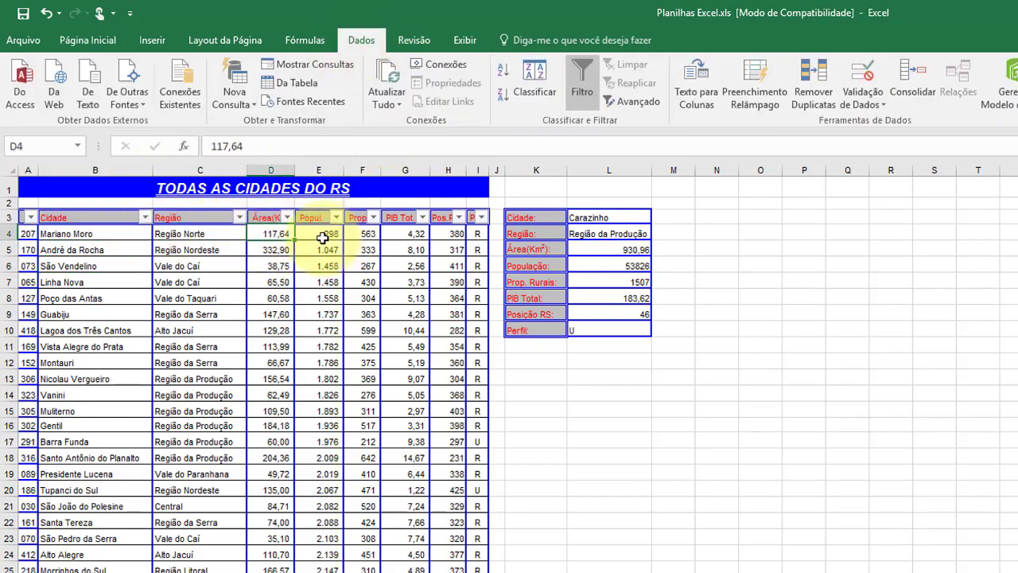
click(336, 237)
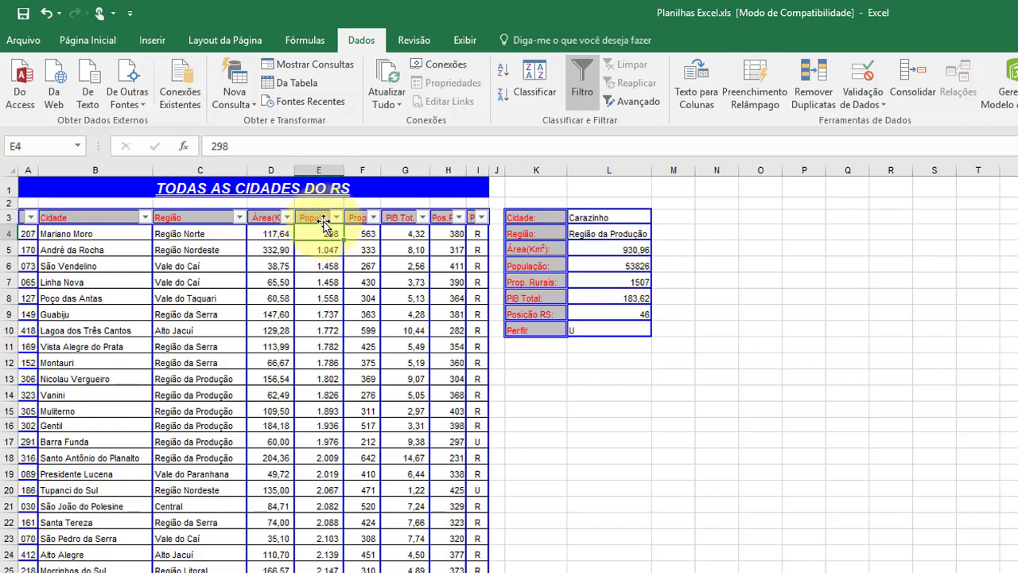
Step: Open the Região filter, clear all regions, and cancel without applying
click(239, 218)
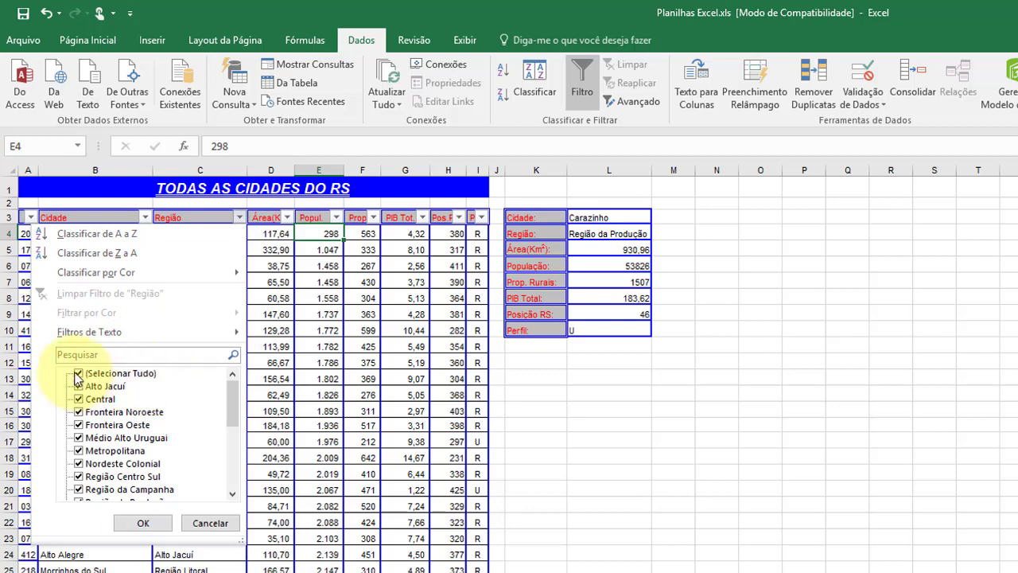
click(77, 374)
click(210, 523)
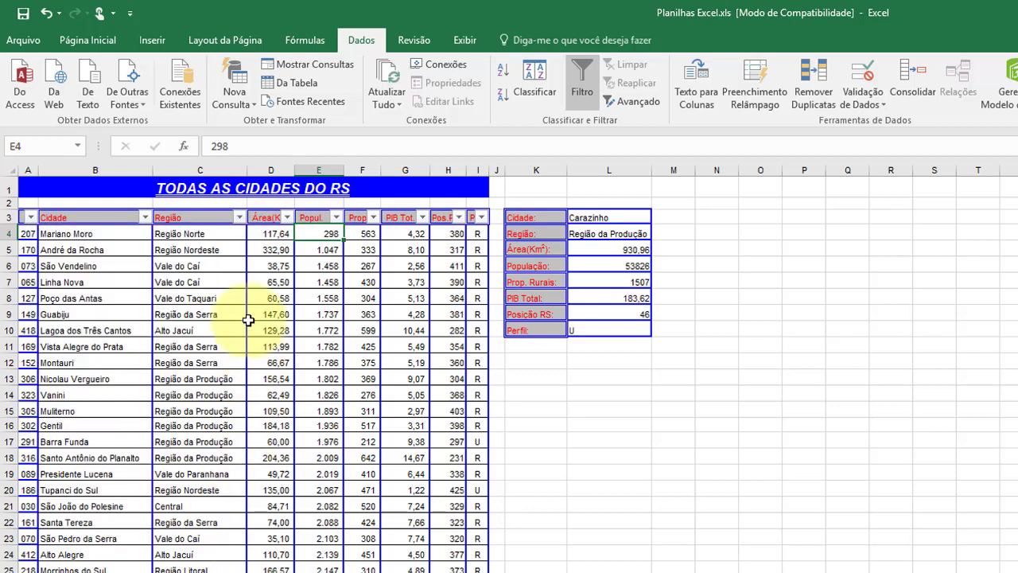
Step: Filter Região to Metropolitana, Região da Produção and Região da Serra only
click(238, 218)
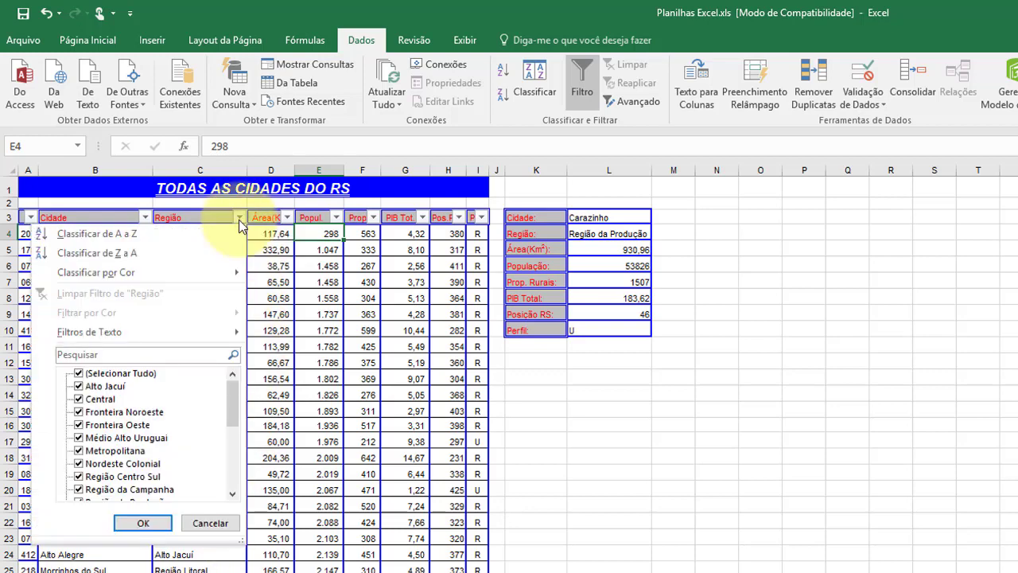
click(78, 374)
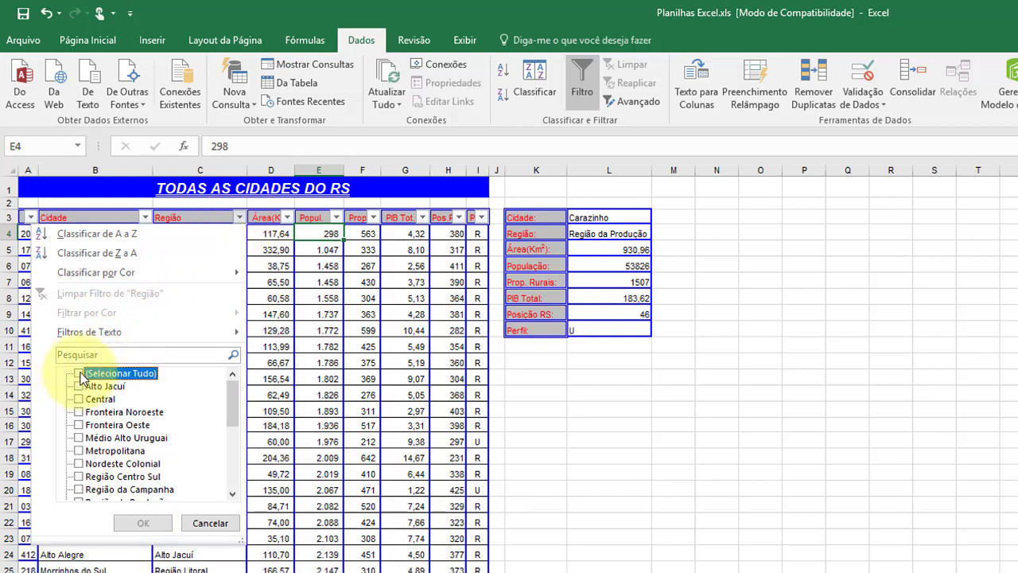
click(78, 373)
drag(228, 388, 233, 409)
click(79, 437)
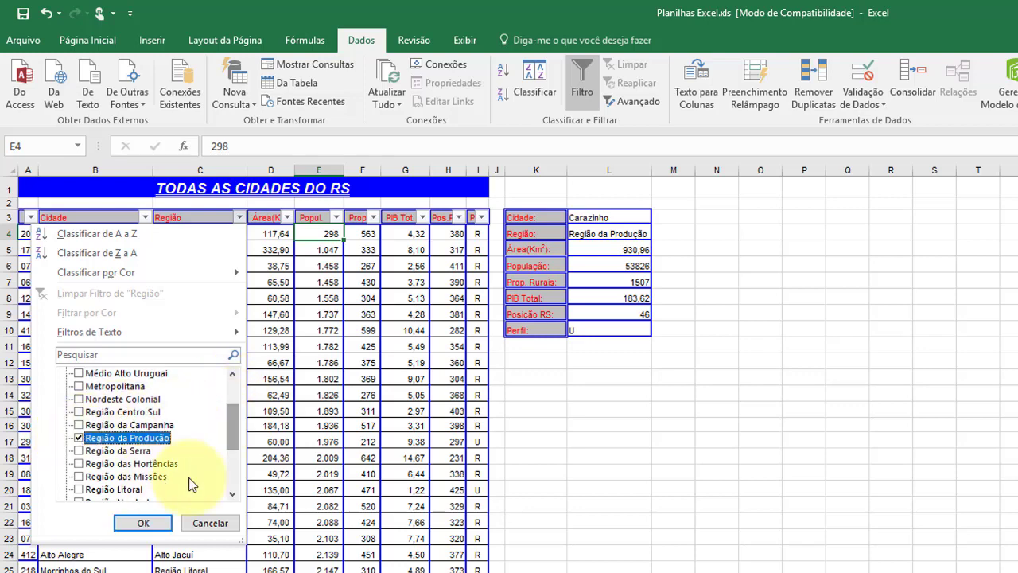
mouse_move(237, 417)
mouse_down()
mouse_move(236, 459)
mouse_move(230, 395)
mouse_move(237, 422)
mouse_move(235, 410)
mouse_up()
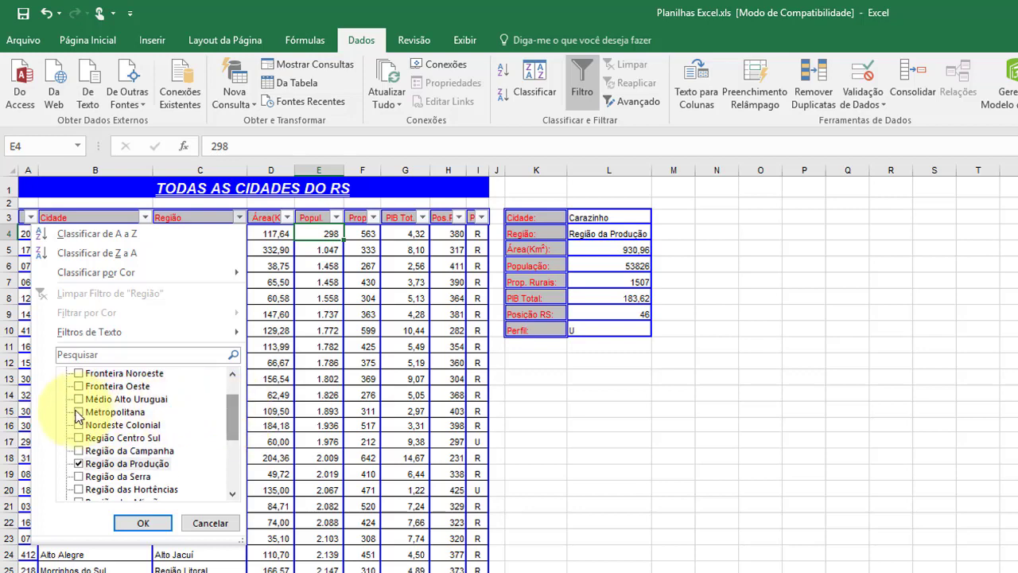
click(78, 412)
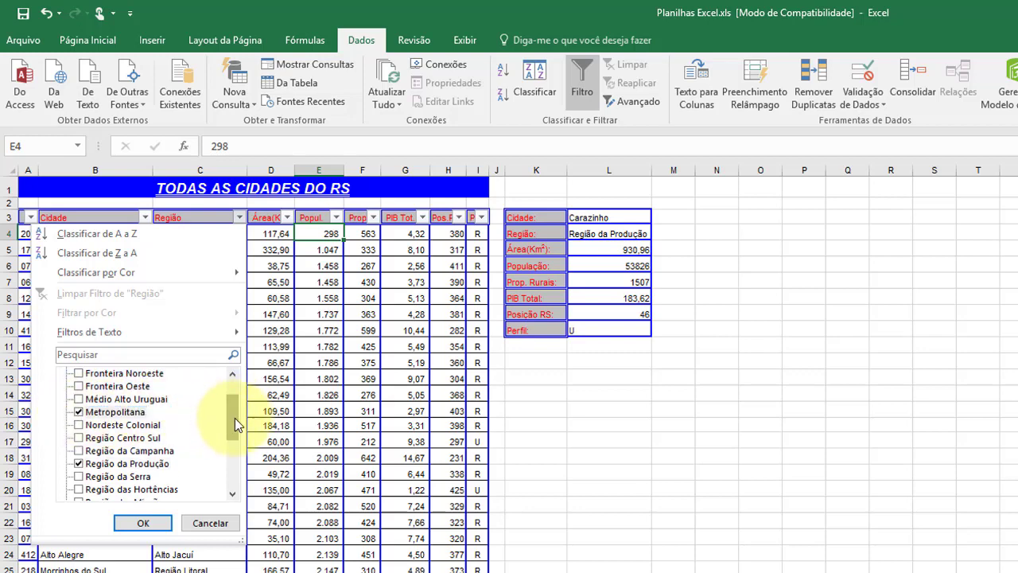
mouse_move(234, 417)
mouse_down()
mouse_move(235, 406)
mouse_move(237, 430)
mouse_up()
click(80, 438)
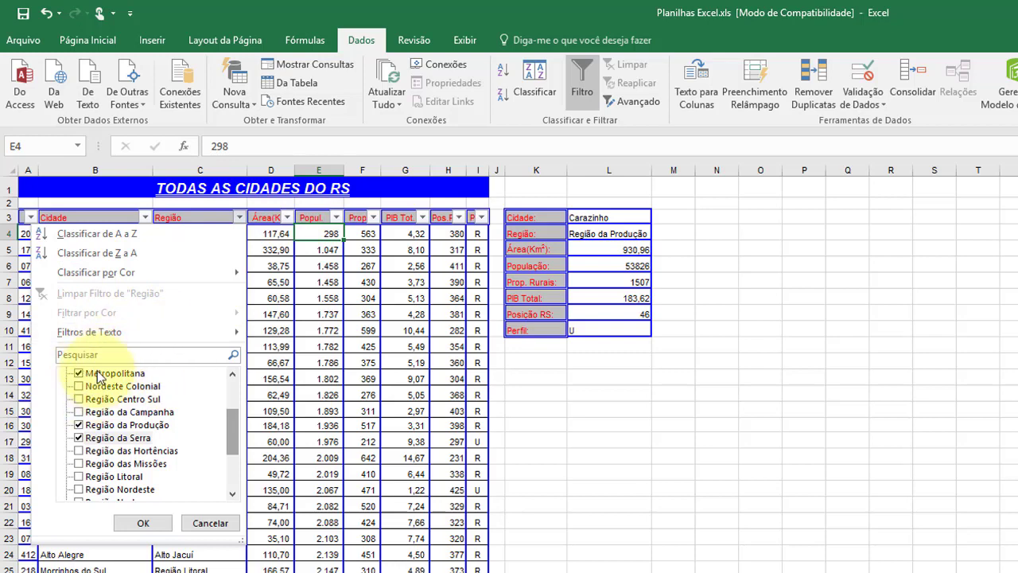
click(151, 524)
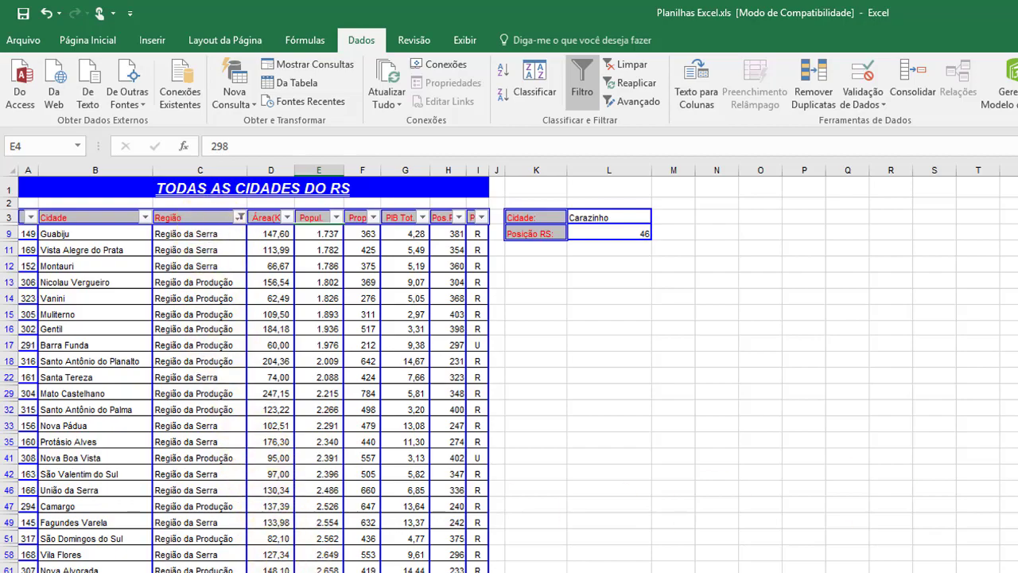
scroll(255, 382, down, 10)
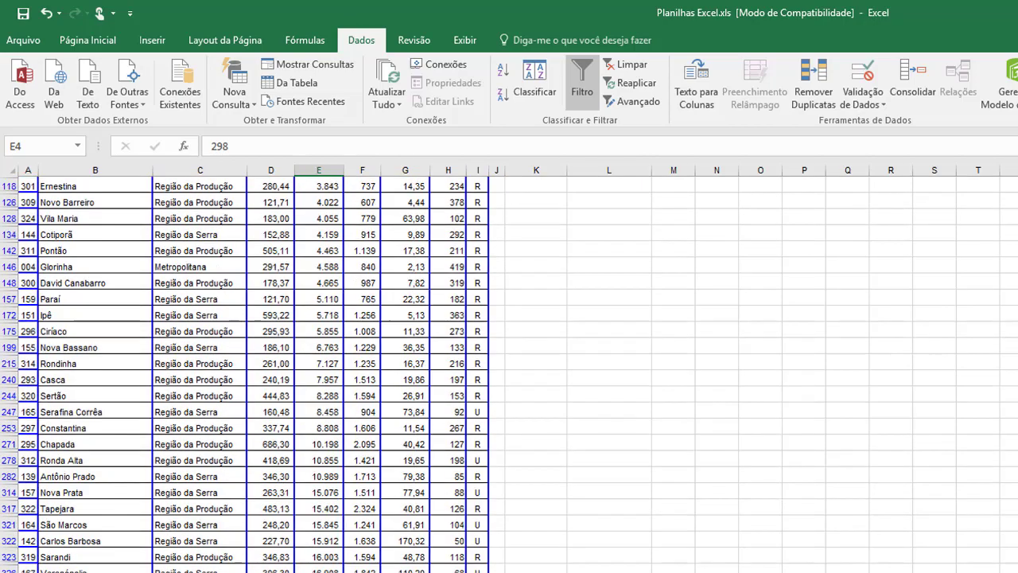
scroll(254, 382, down, 3)
scroll(254, 382, up, 4)
scroll(254, 381, up, 9)
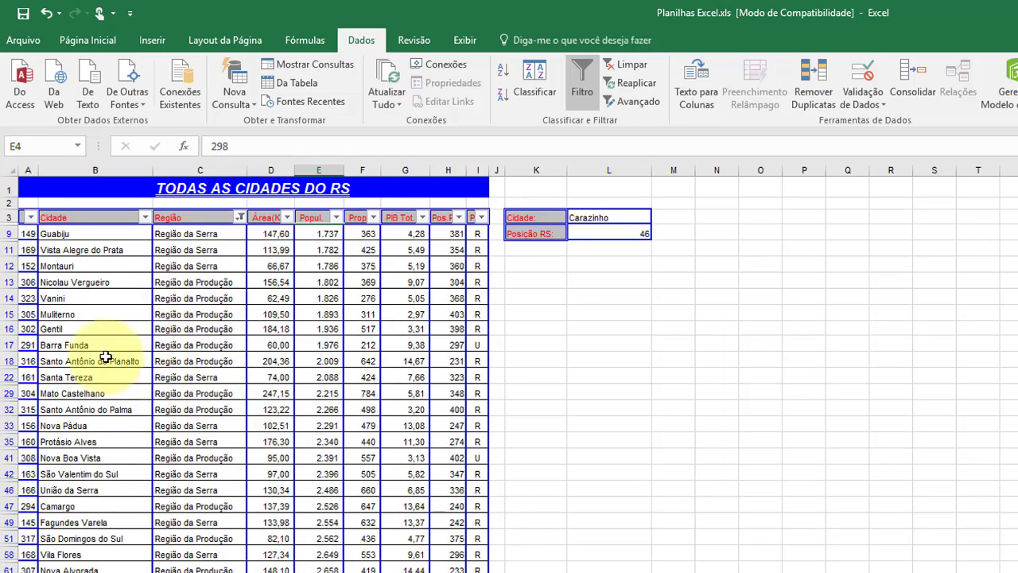
click(195, 233)
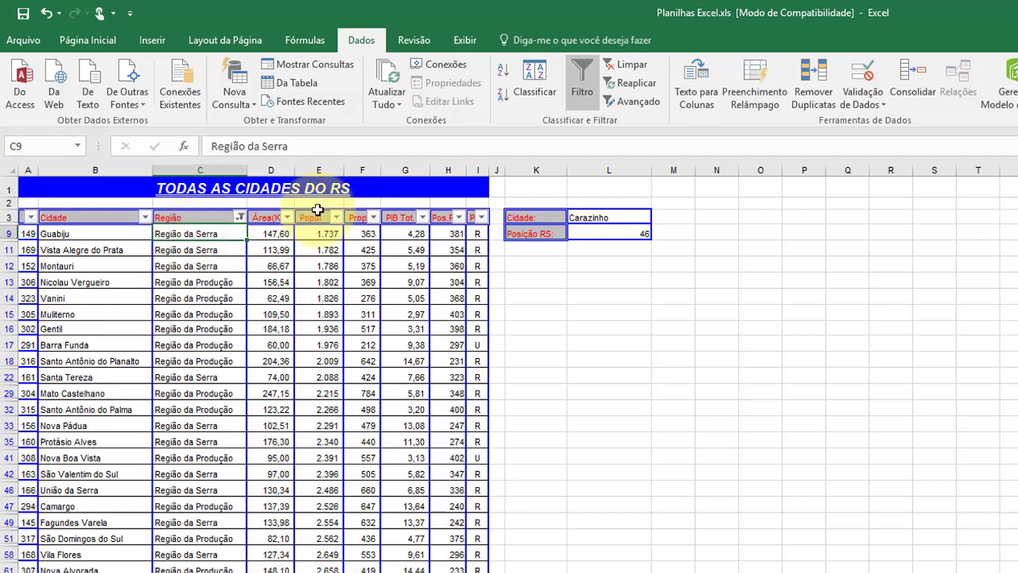
click(504, 74)
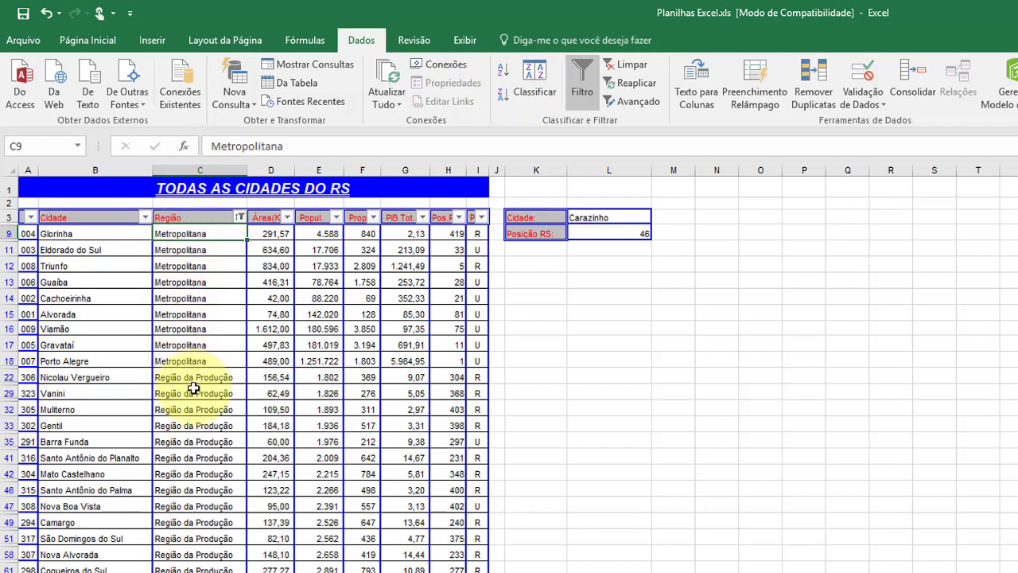
scroll(509, 374, down, 5)
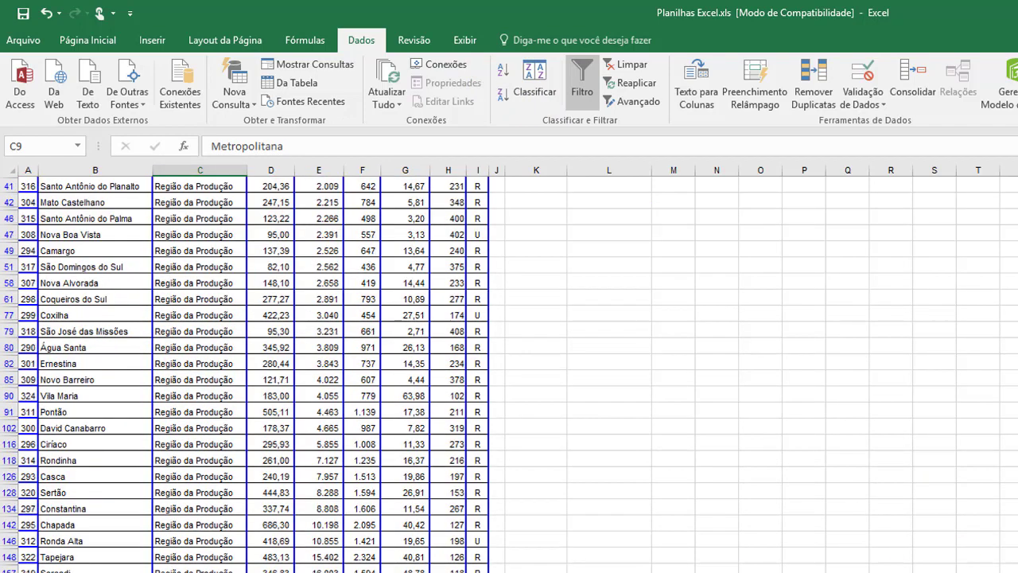
scroll(509, 374, down, 10)
scroll(509, 373, down, 1)
scroll(509, 374, down, 1)
scroll(509, 373, down, 1)
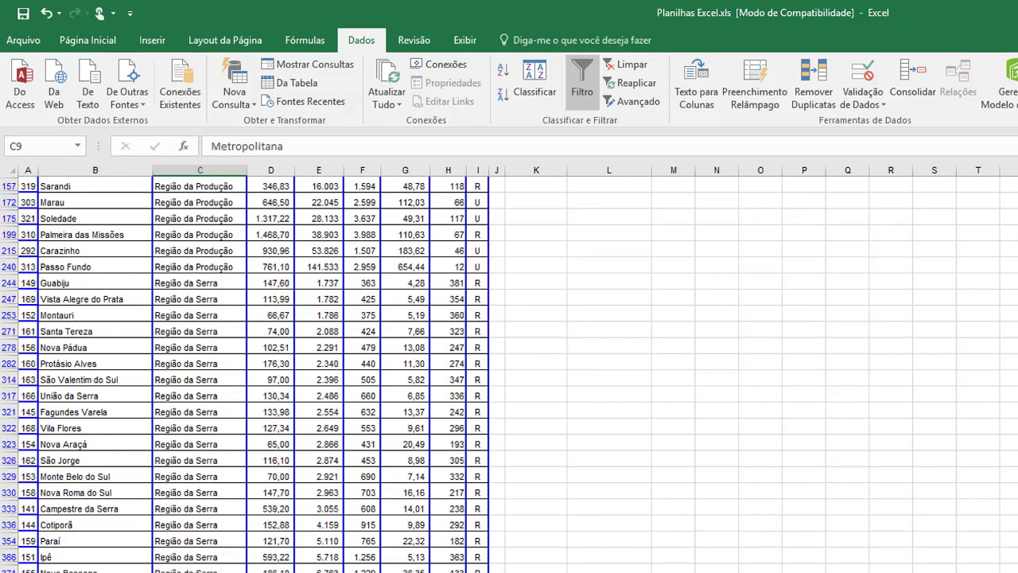
scroll(509, 374, up, 5)
scroll(509, 373, up, 13)
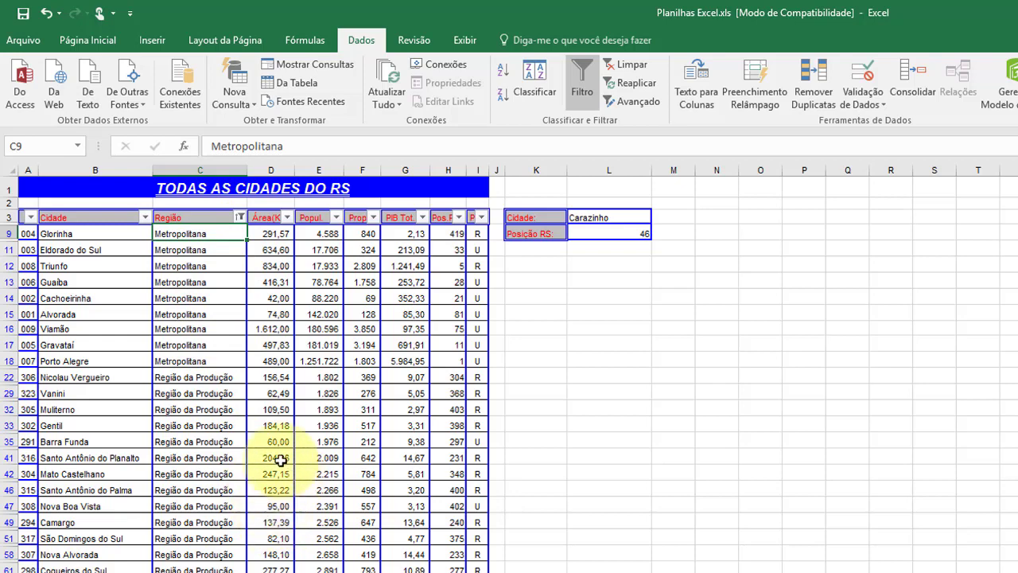
Step: Open the Popul. filter, clear all values, and bring up the Filtros de Número submenu
click(338, 217)
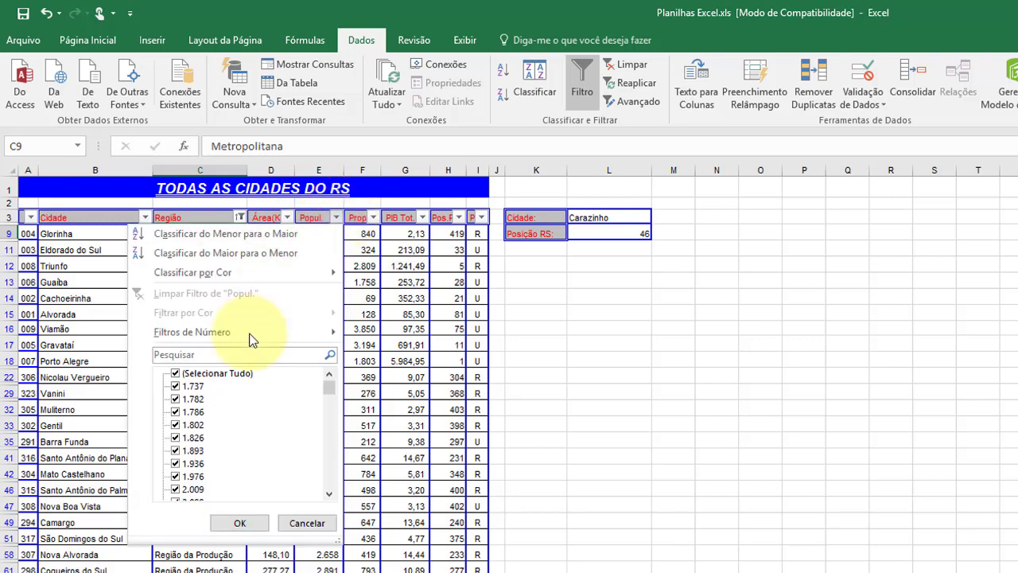
click(176, 374)
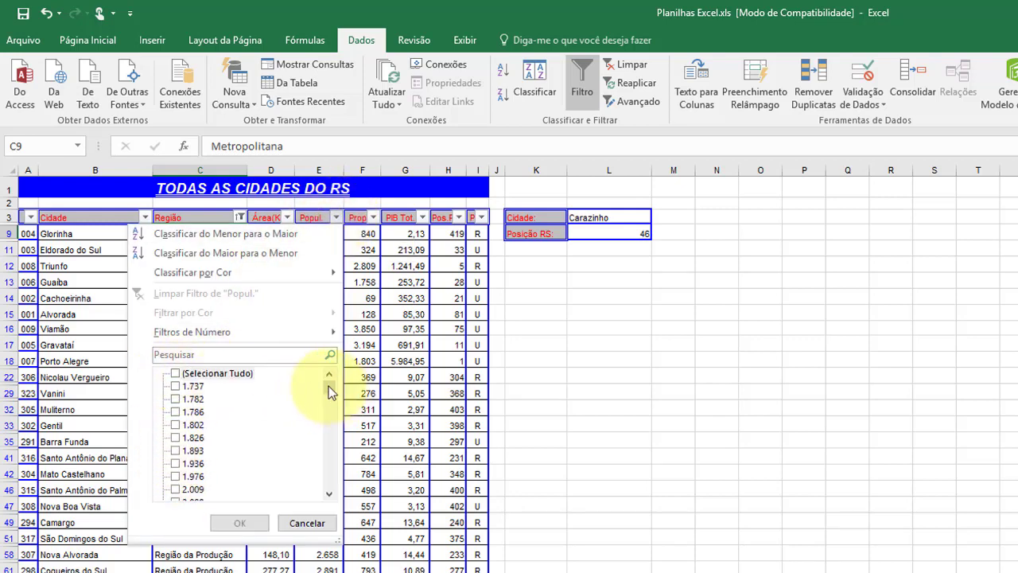
drag(329, 386, 337, 433)
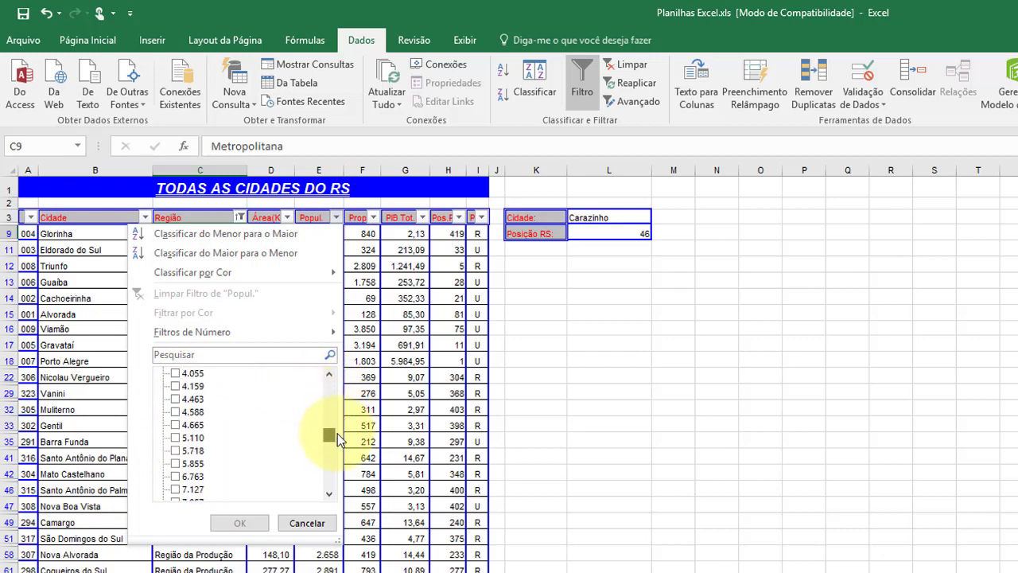
click(176, 451)
drag(329, 437, 330, 368)
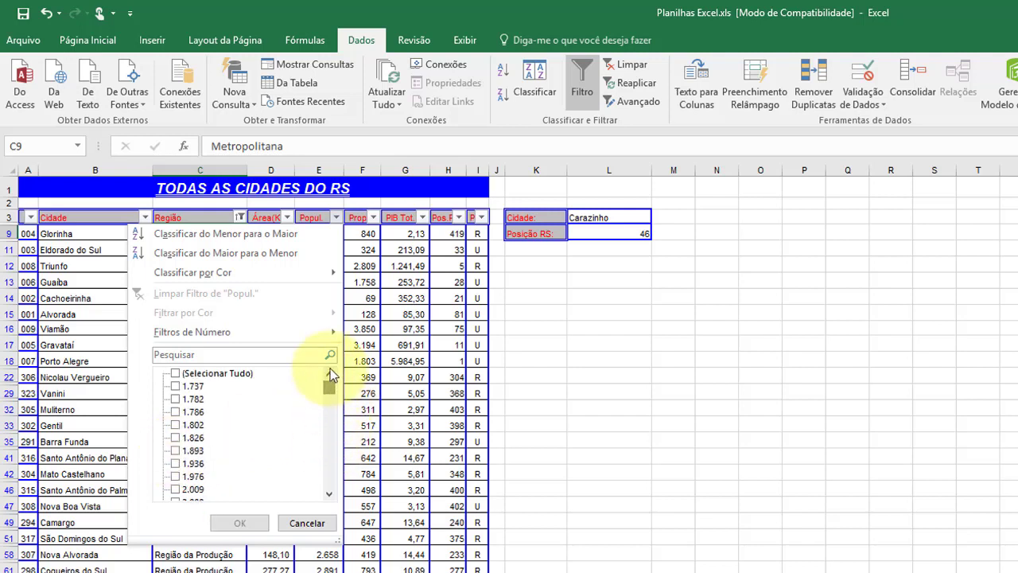
mouse_move(167, 332)
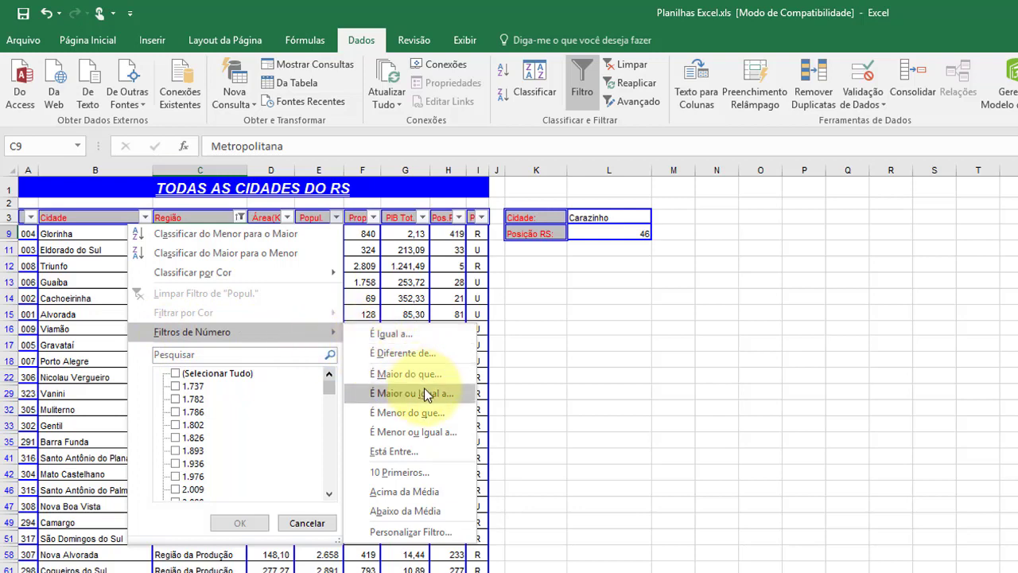
Step: Filter Popul. to values greater than 50000
click(451, 376)
text(50000)
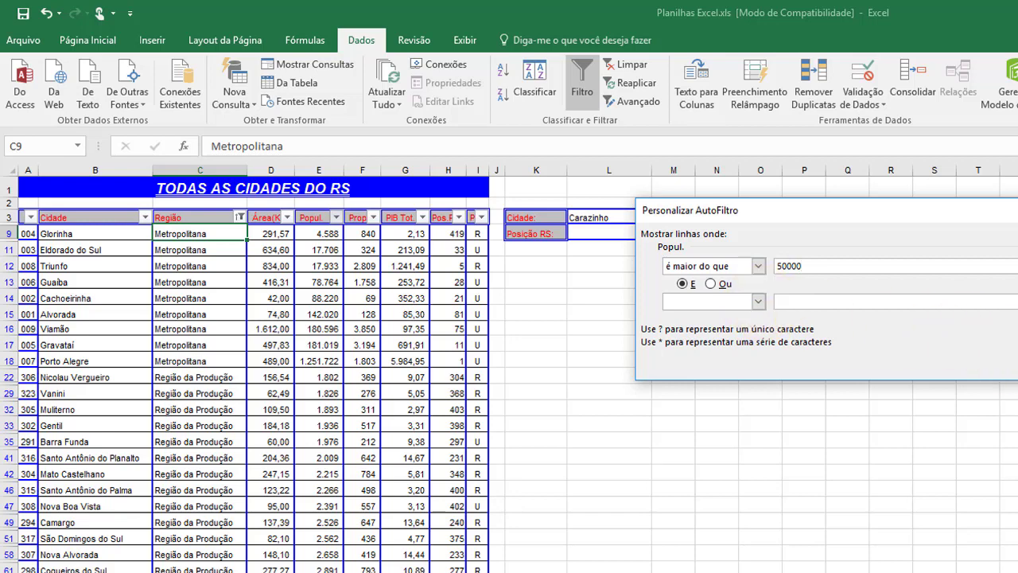
key(Return)
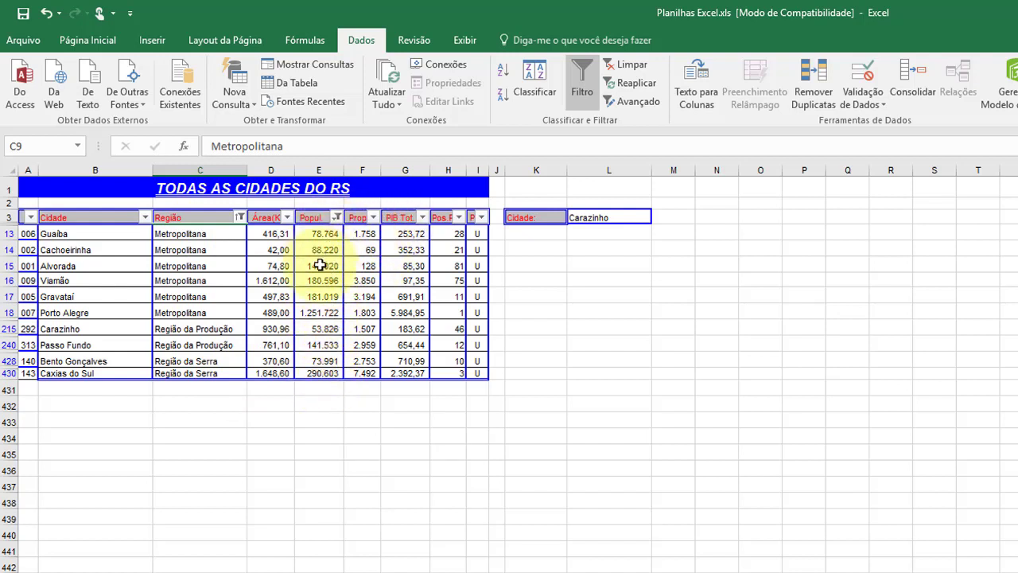
click(131, 327)
click(164, 329)
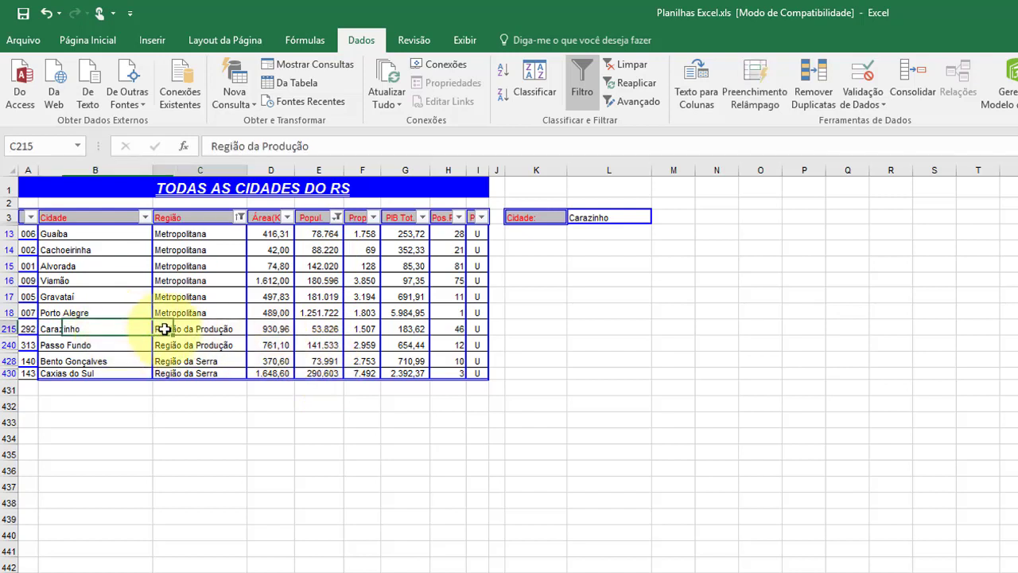
click(271, 329)
click(326, 327)
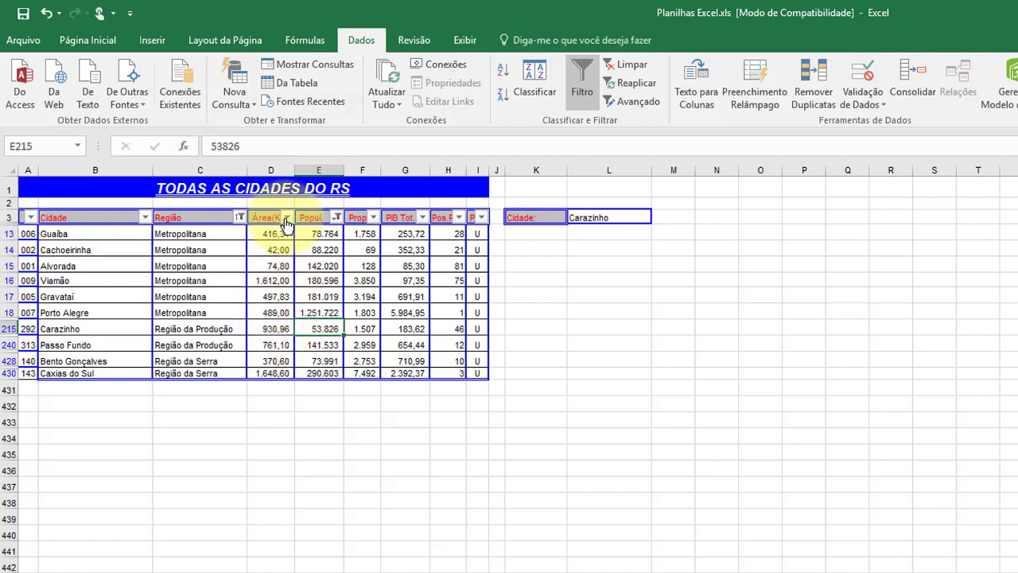
Step: Add an Área(Km2) filter keeping values less than 900
click(287, 217)
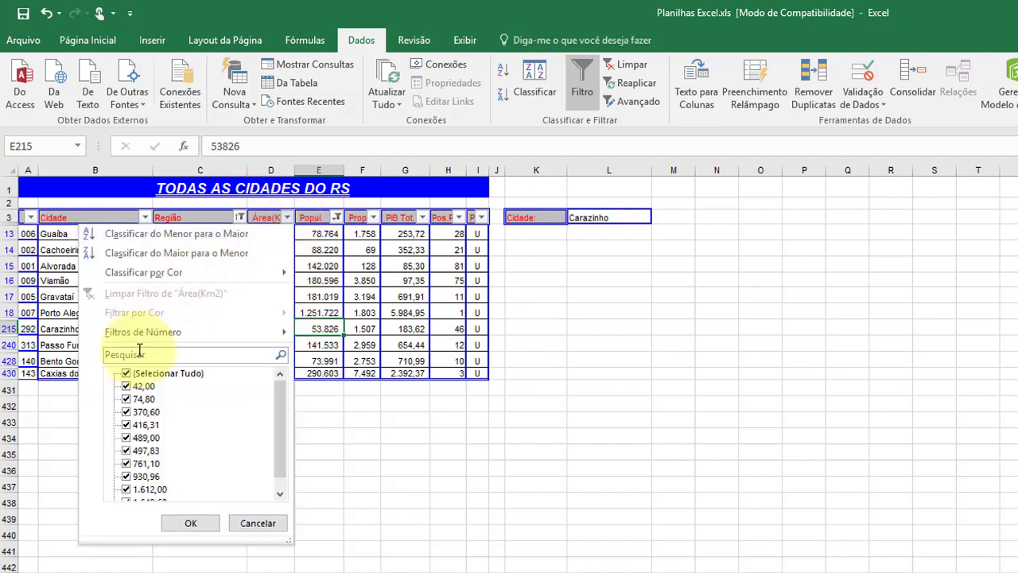
click(132, 374)
mouse_move(159, 331)
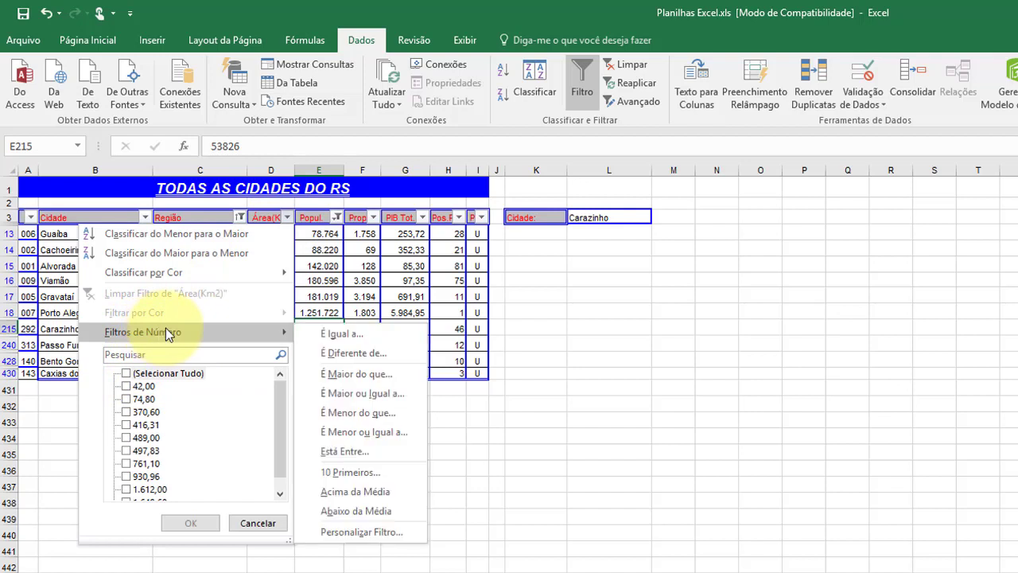
click(380, 413)
text(900)
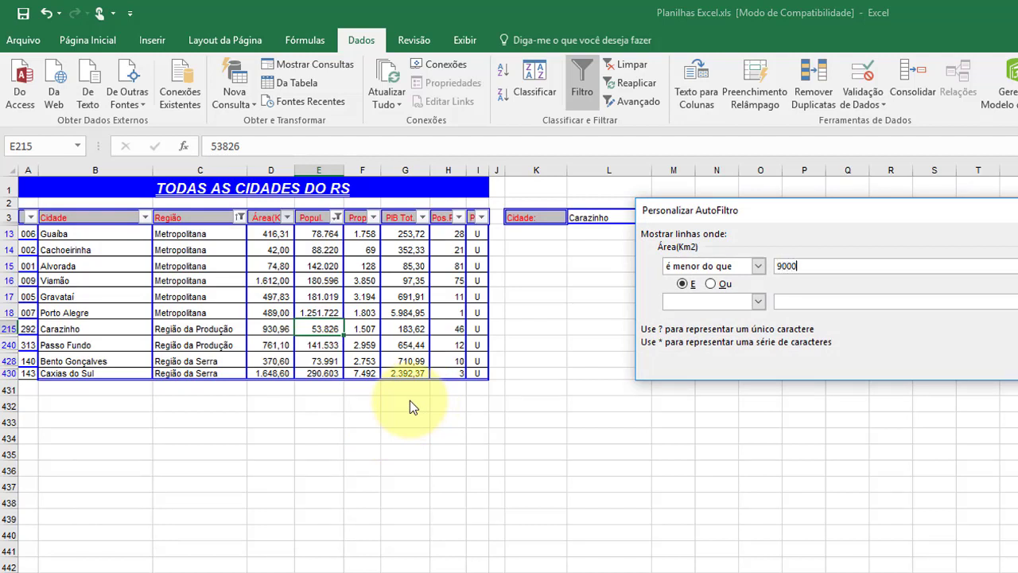
text(0)
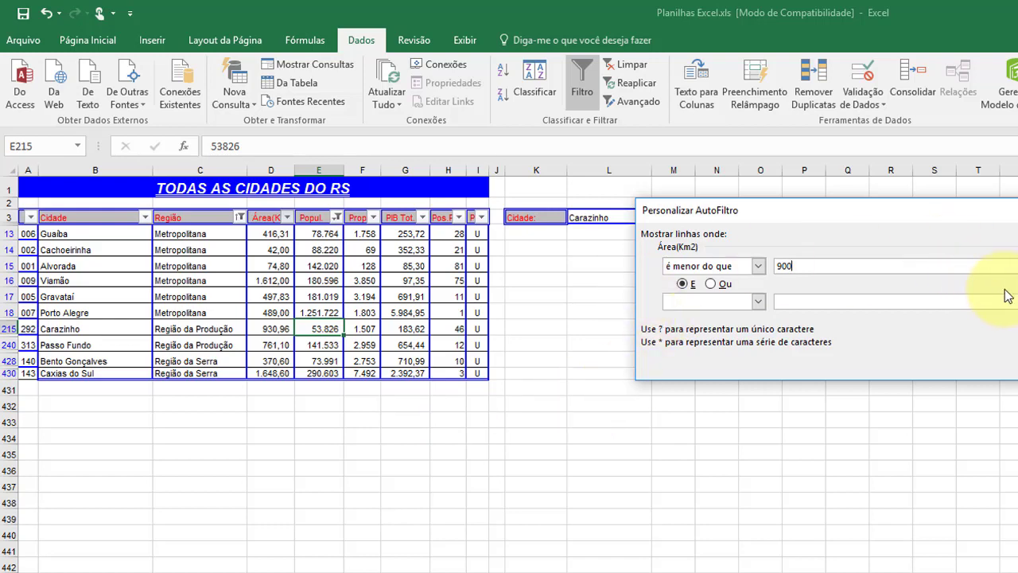
key(Return)
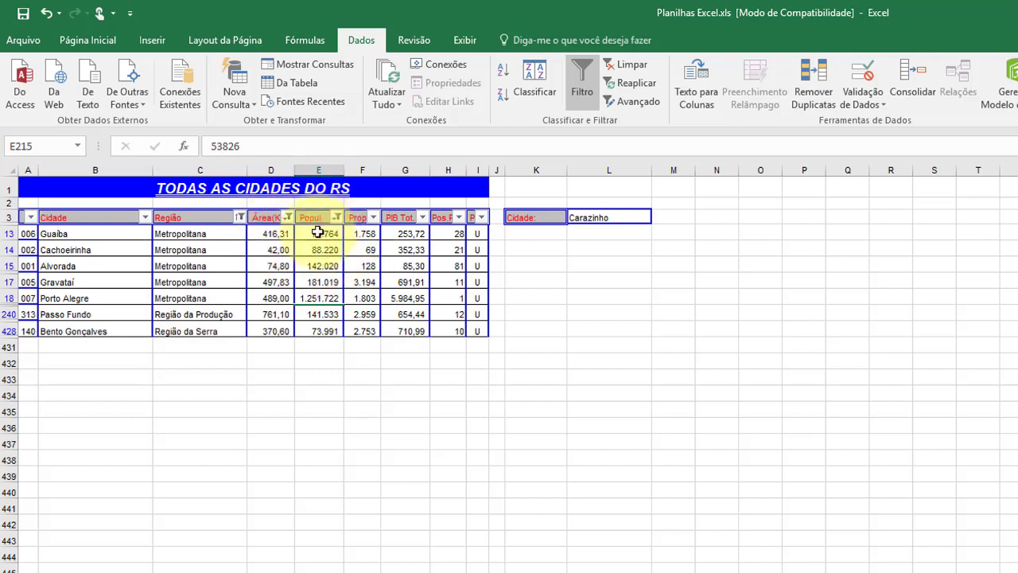
Step: Select the seven remaining cities, Guaíba through Bento Gonçalves, then open the Popul. filter list
click(127, 234)
click(105, 252)
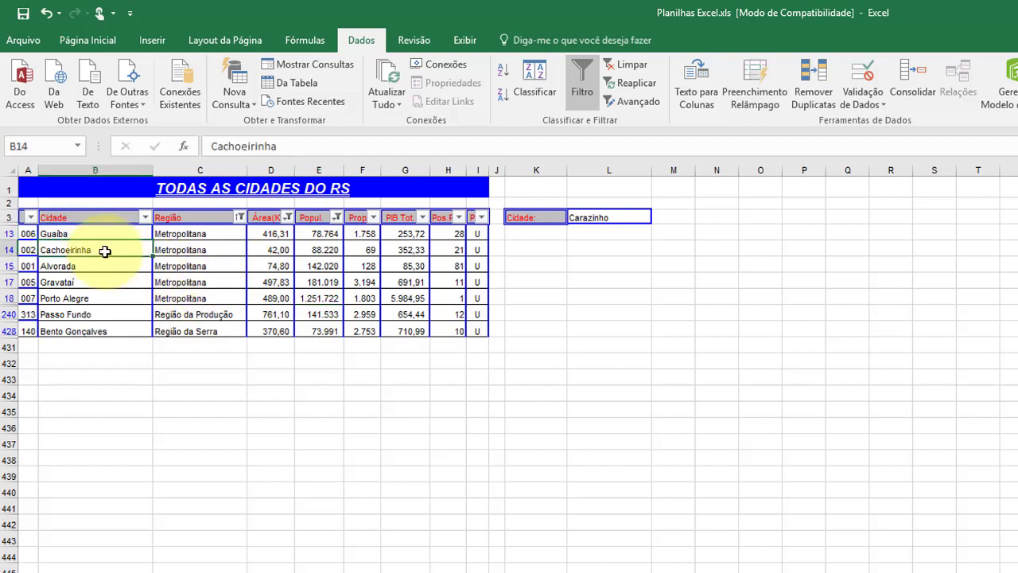
click(104, 266)
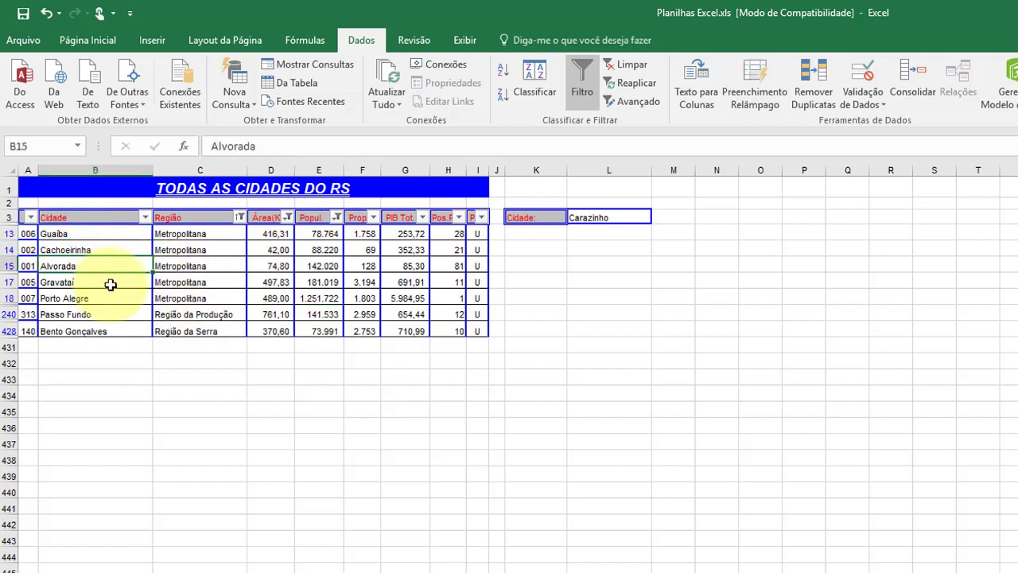
click(111, 283)
click(113, 299)
click(117, 315)
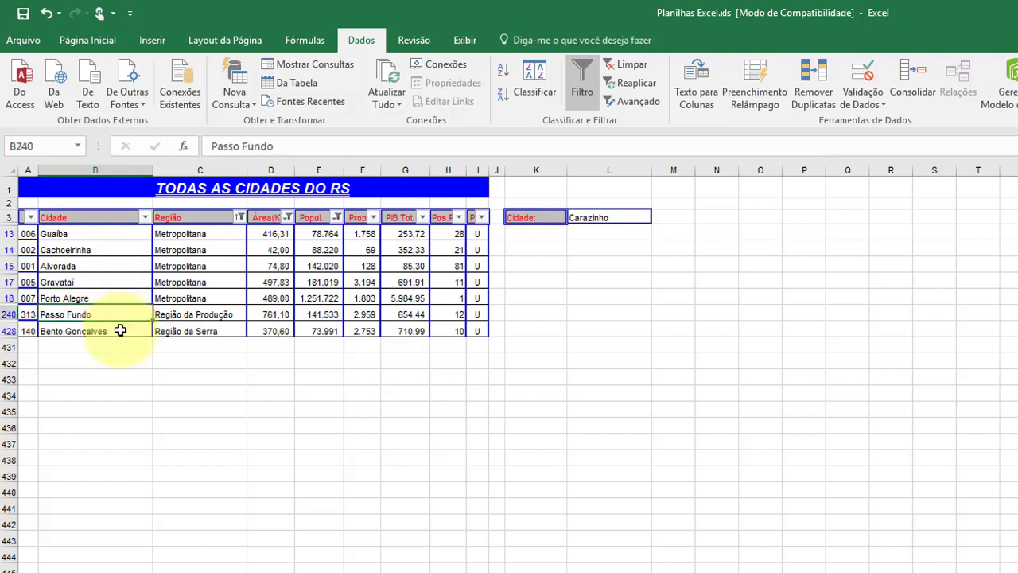
click(120, 330)
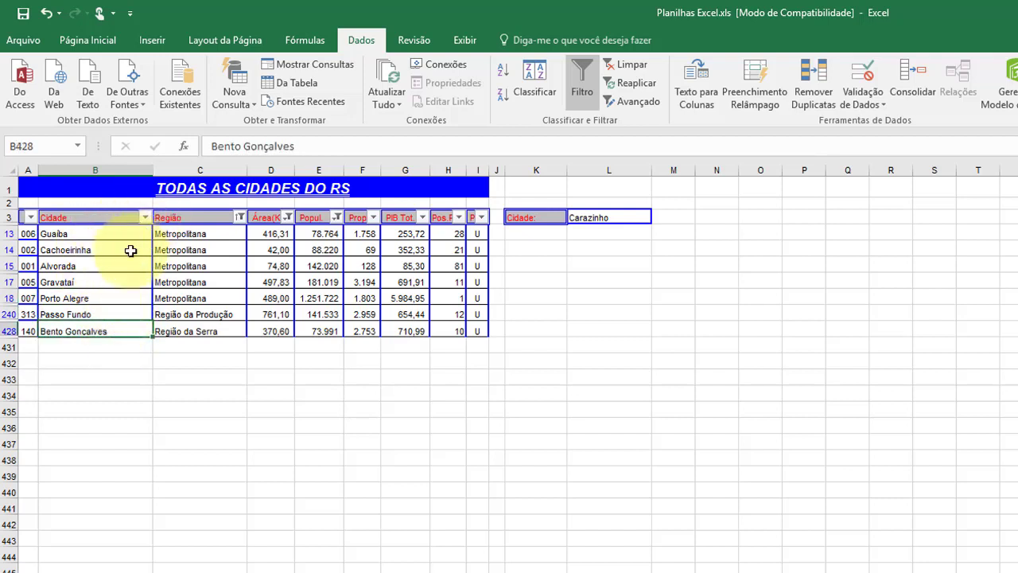
click(84, 299)
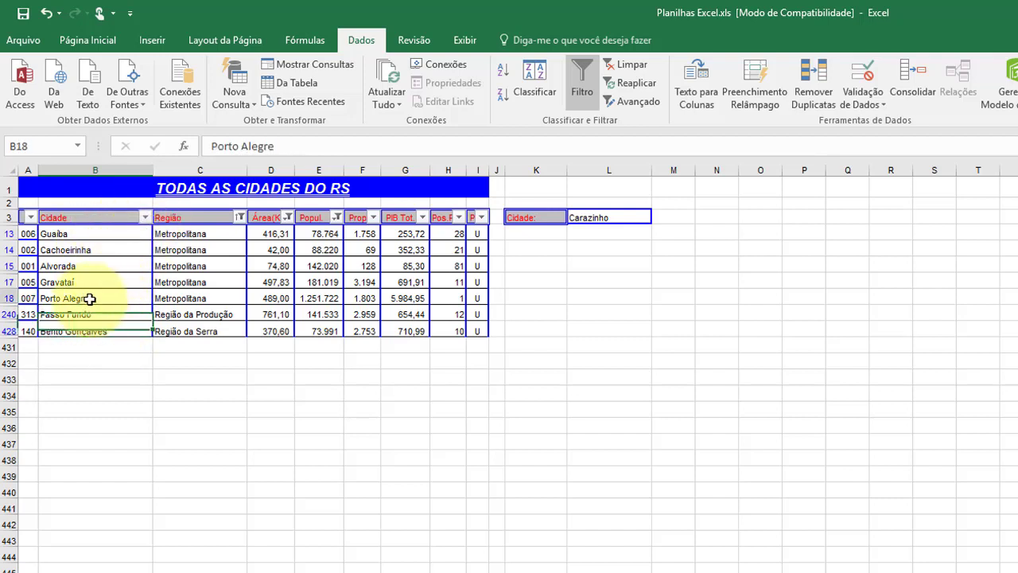
click(89, 233)
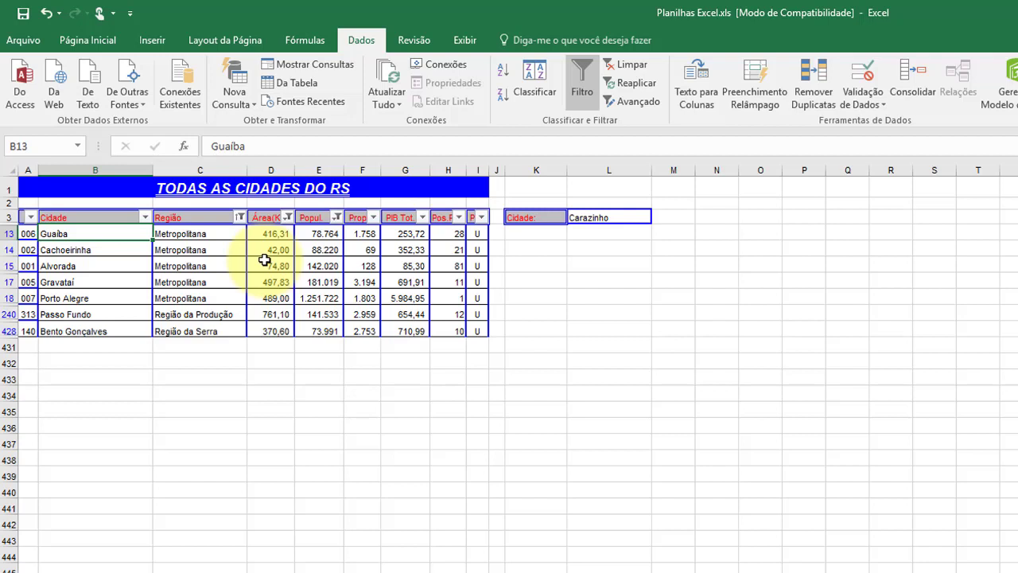
click(338, 218)
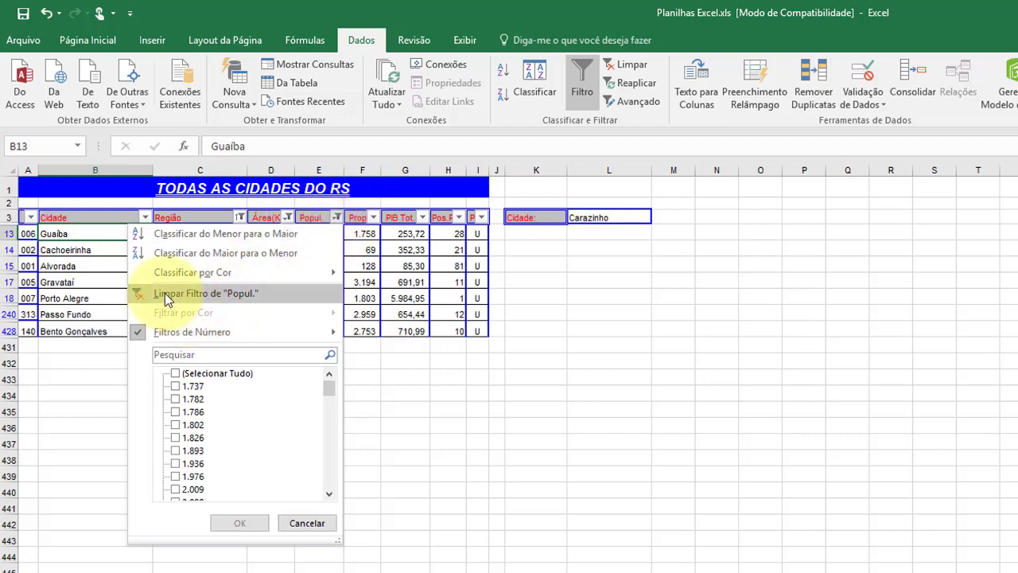
click(164, 293)
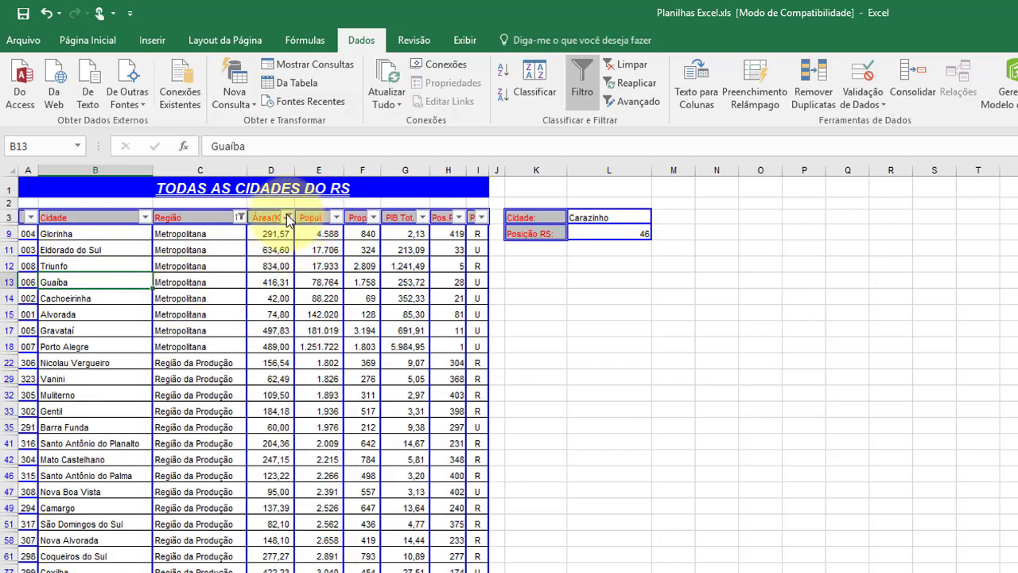
click(288, 217)
click(143, 293)
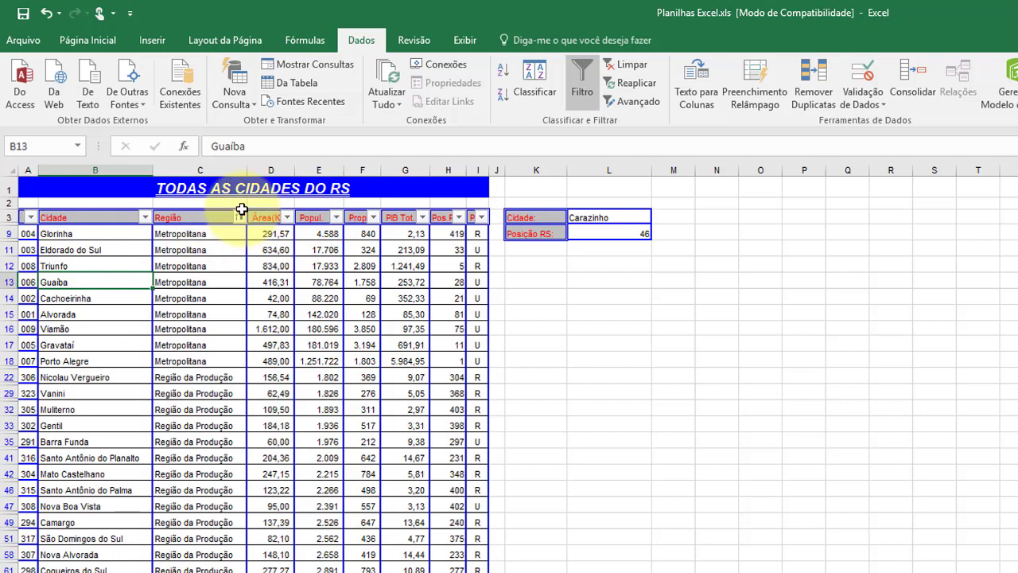
click(240, 218)
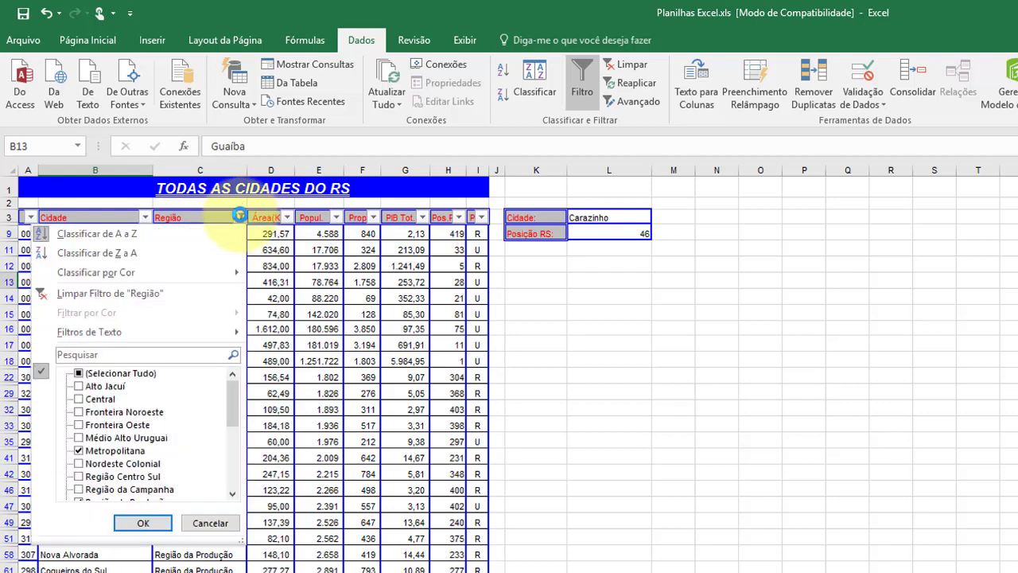
click(156, 294)
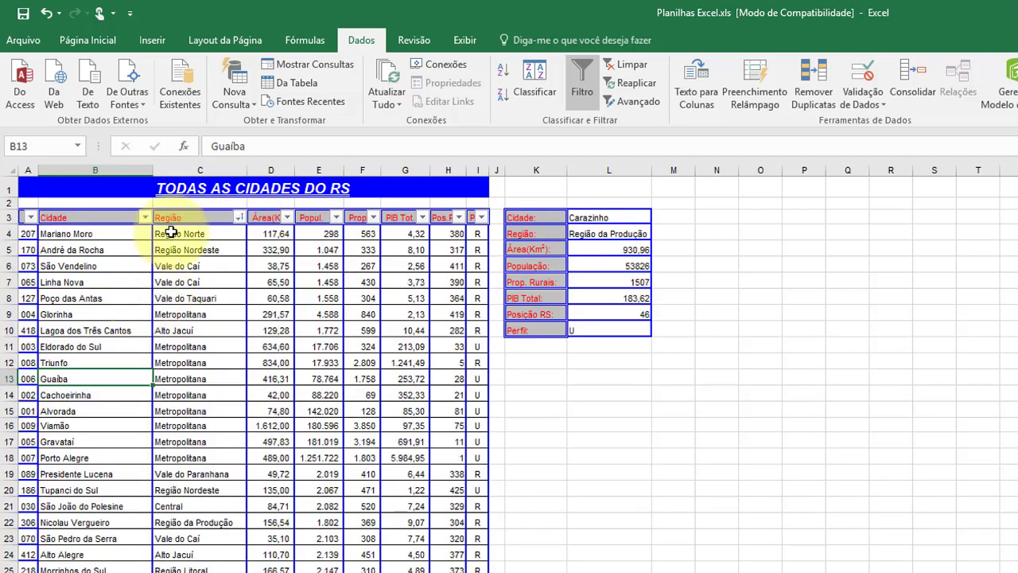
click(239, 217)
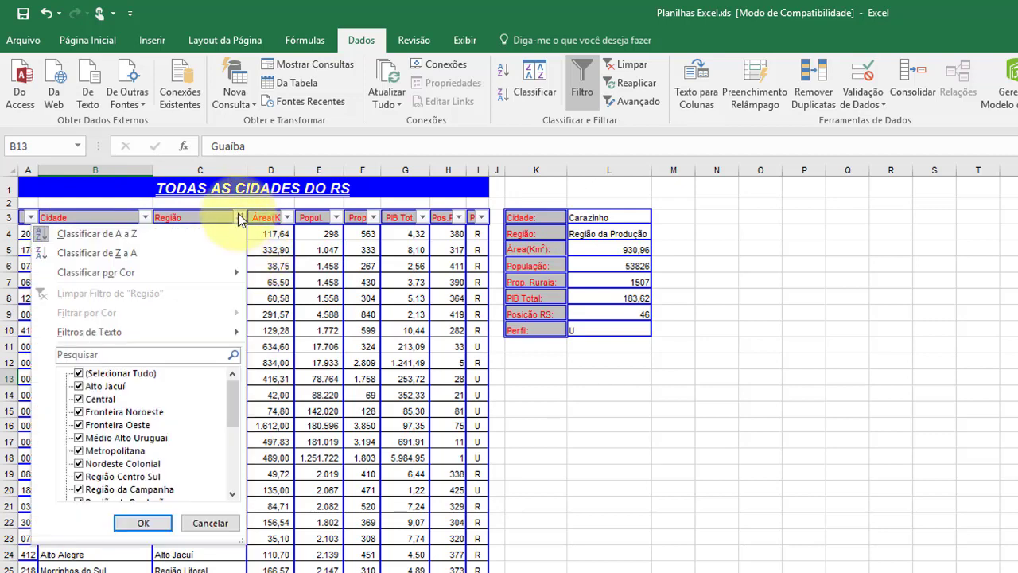
mouse_move(79, 334)
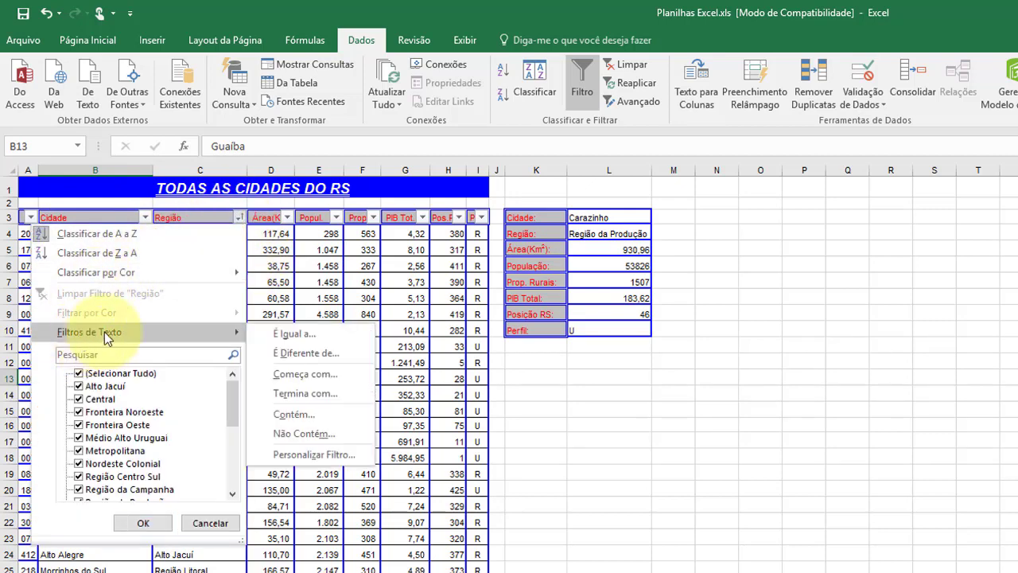
click(80, 374)
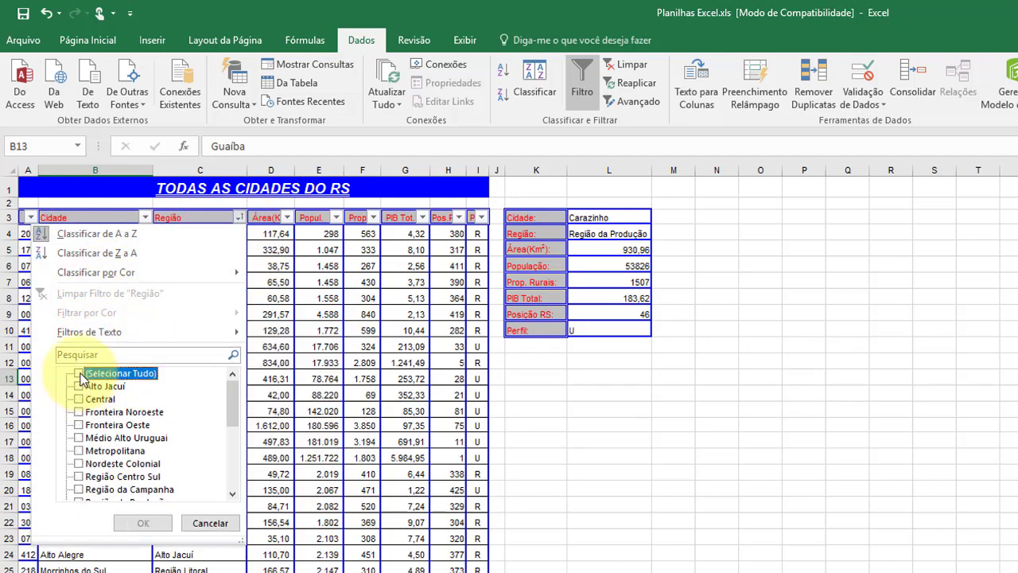
click(143, 522)
click(497, 506)
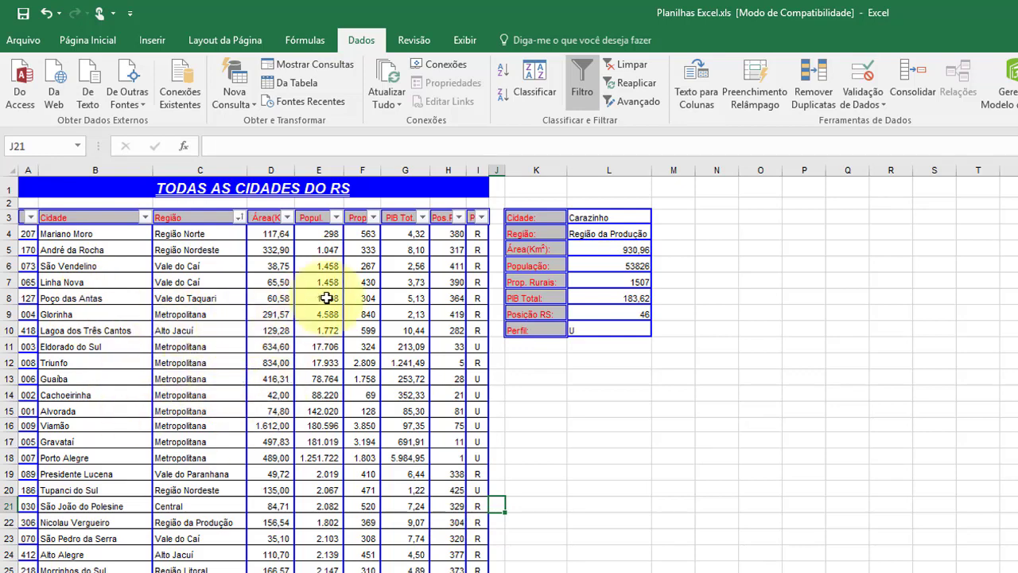
Step: Set a custom Popul. filter keeping cities from 1000 up to 10000 inhabitants
click(330, 232)
click(335, 218)
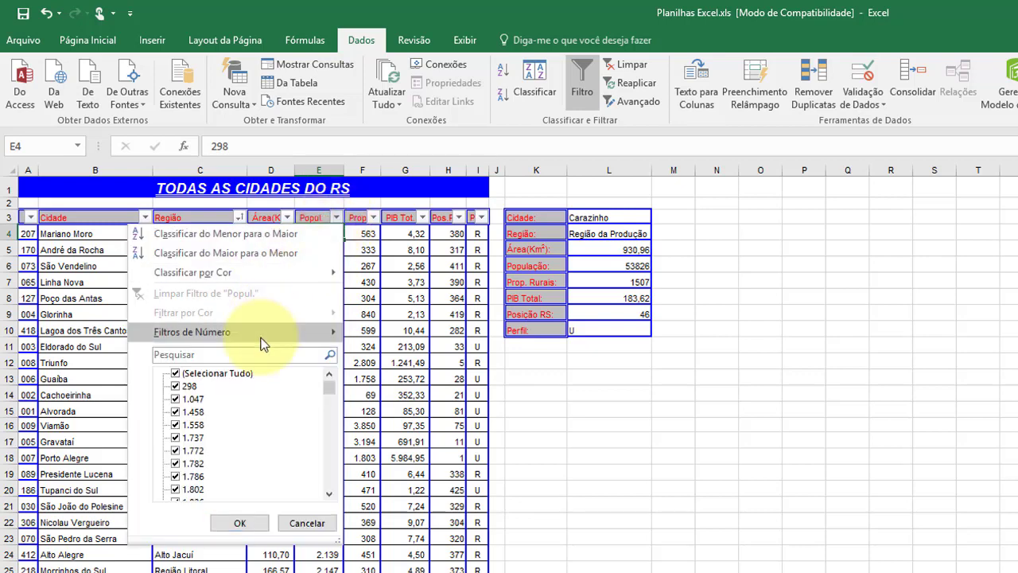
mouse_move(264, 338)
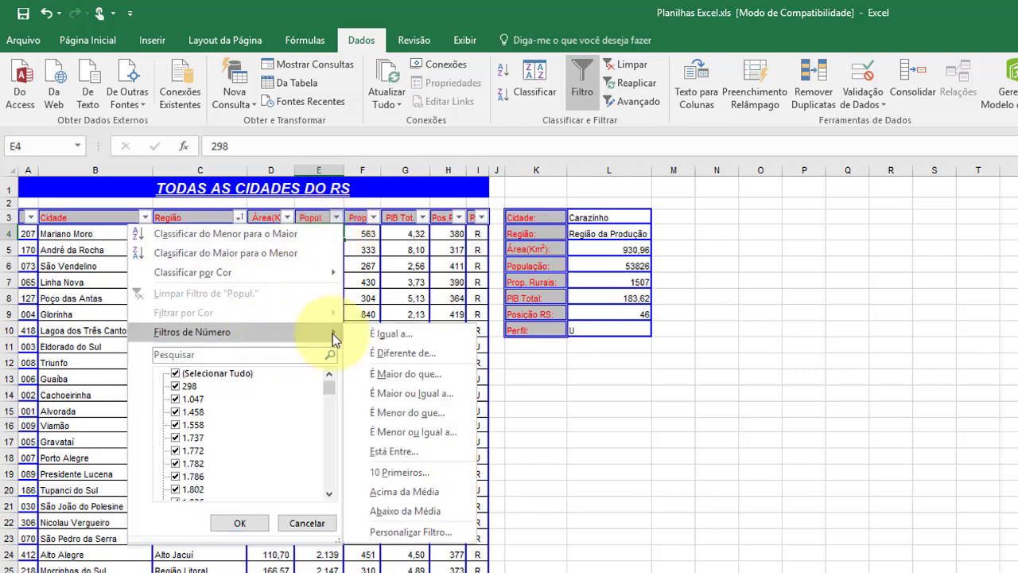
click(436, 456)
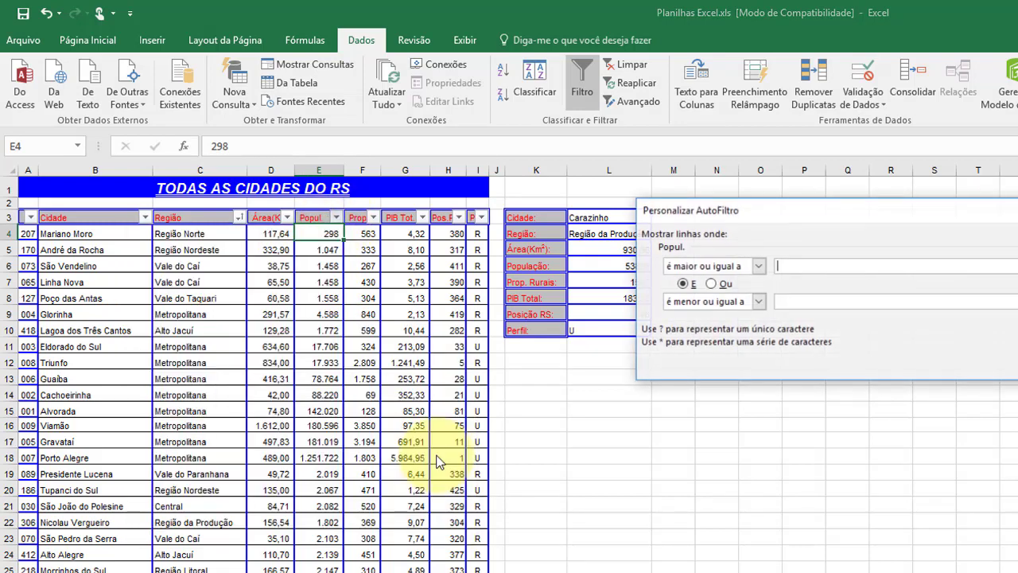
drag(850, 214, 746, 286)
text(10000)
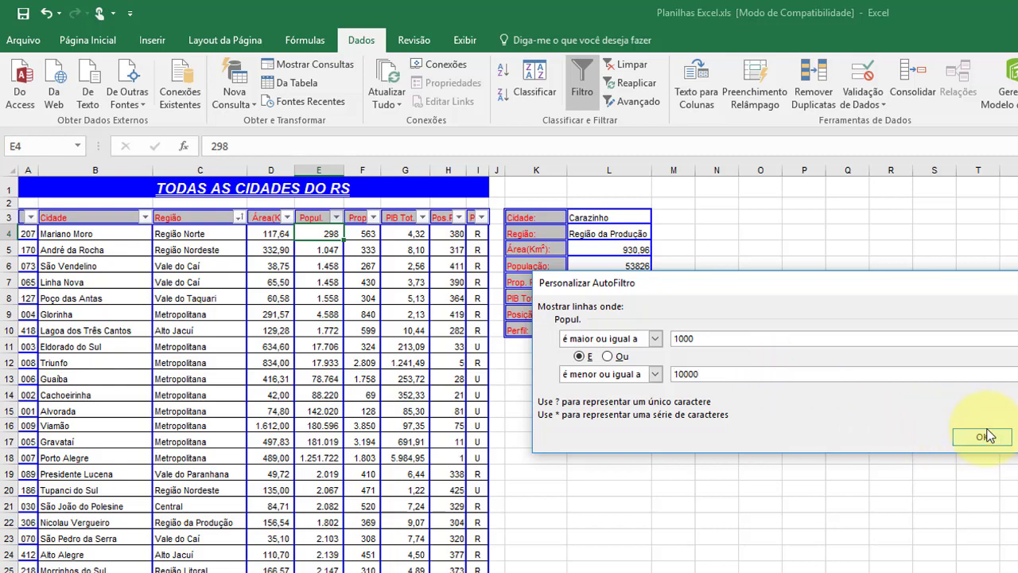
click(983, 435)
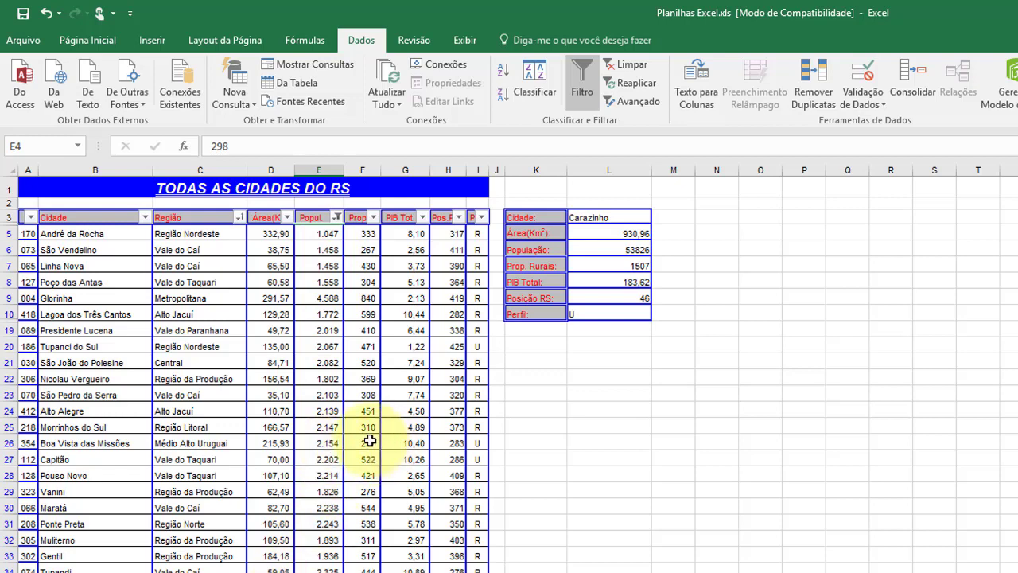
Step: Filter Perfil to R, and Região to Fronteira Noroeste and Região das Missões
click(481, 218)
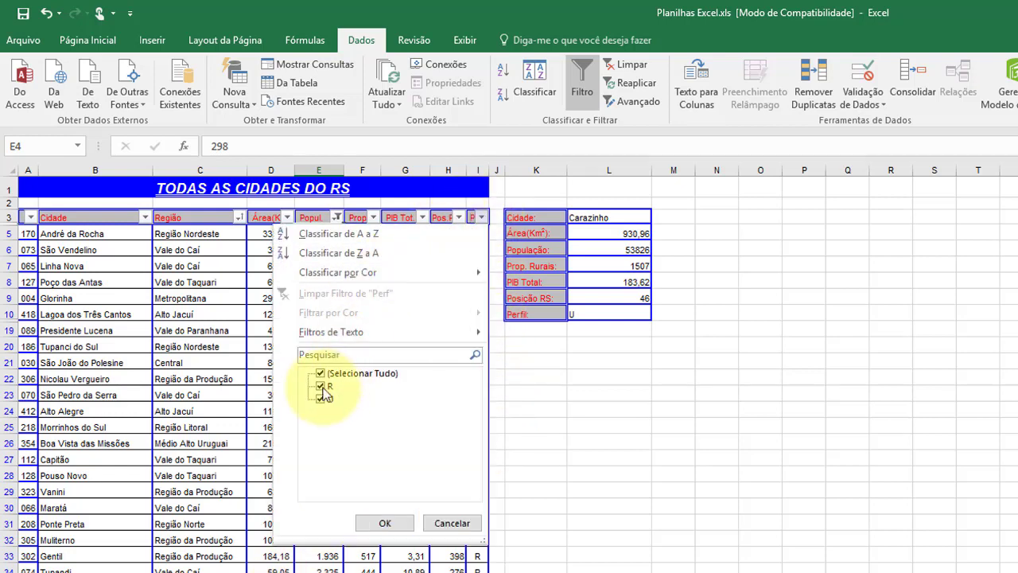
click(385, 525)
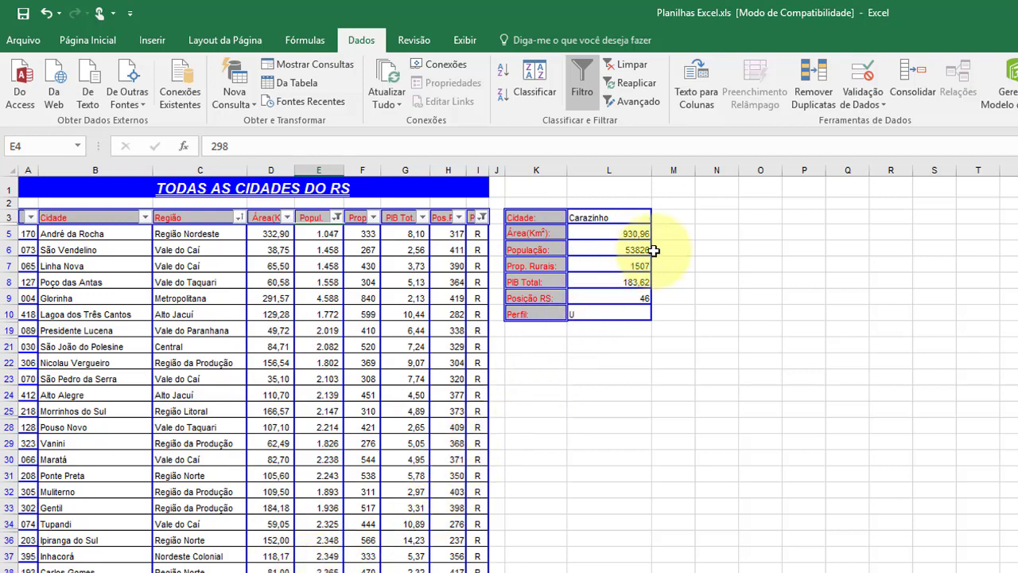
click(239, 219)
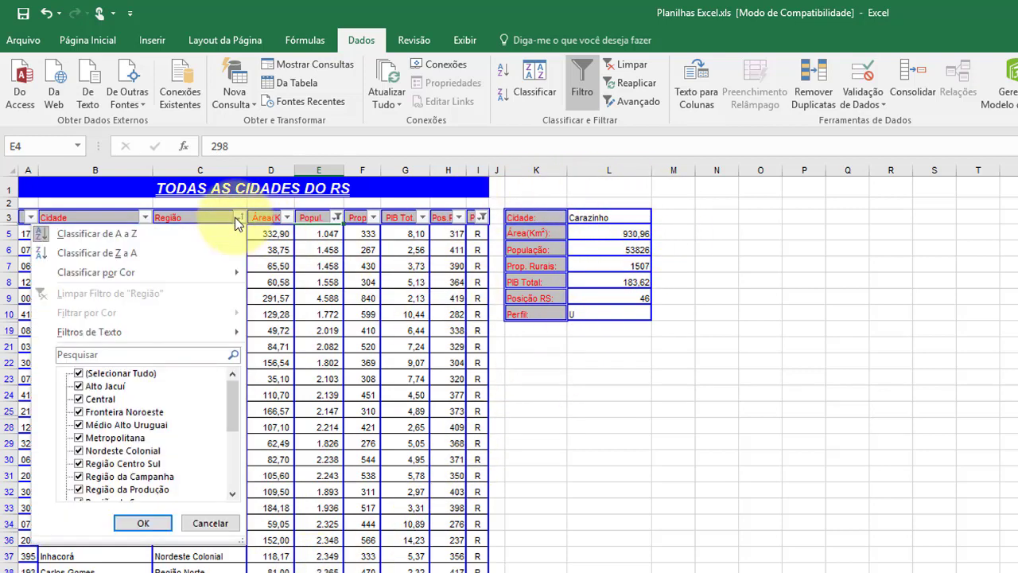
click(77, 373)
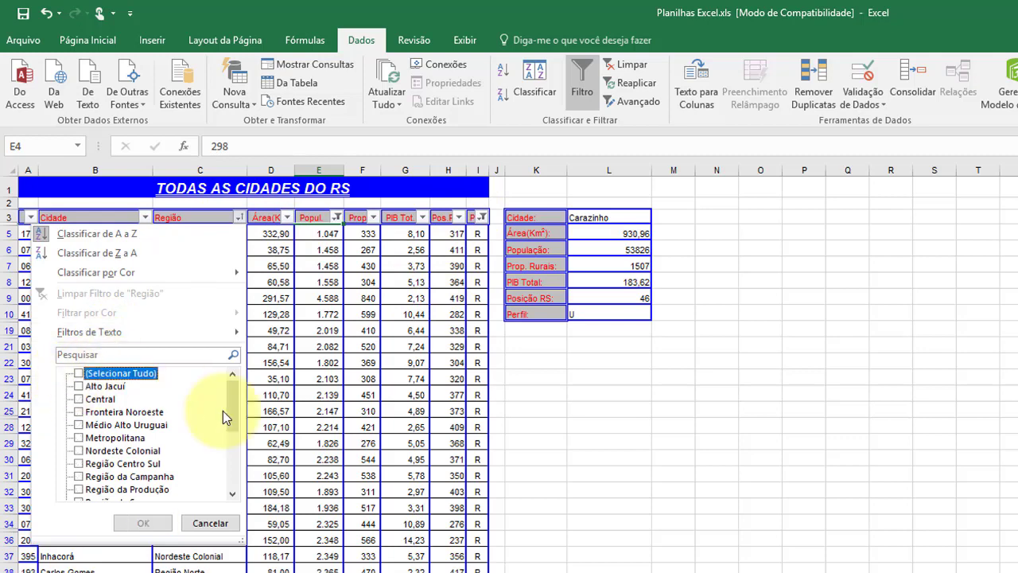
click(78, 412)
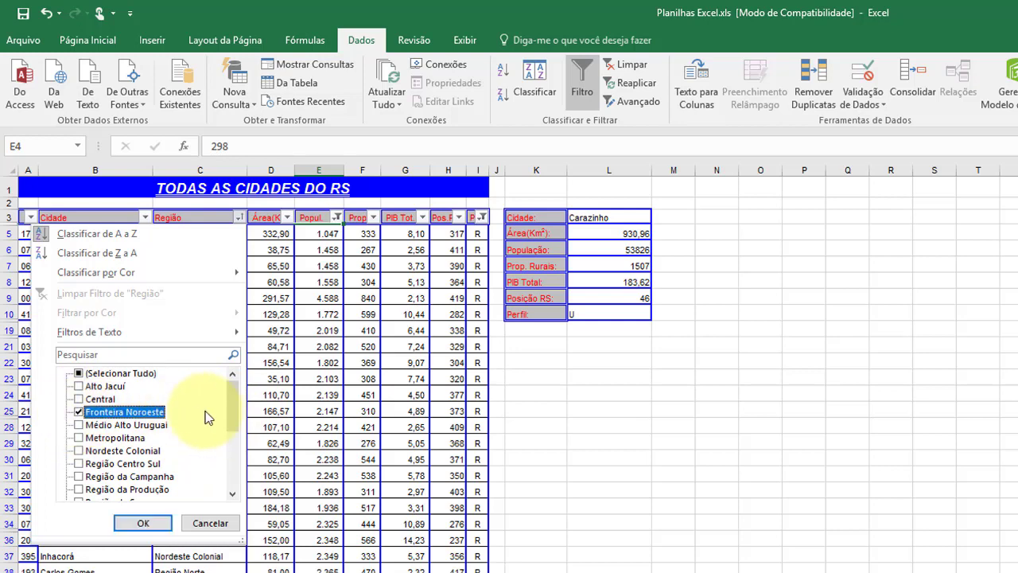
drag(231, 399, 230, 430)
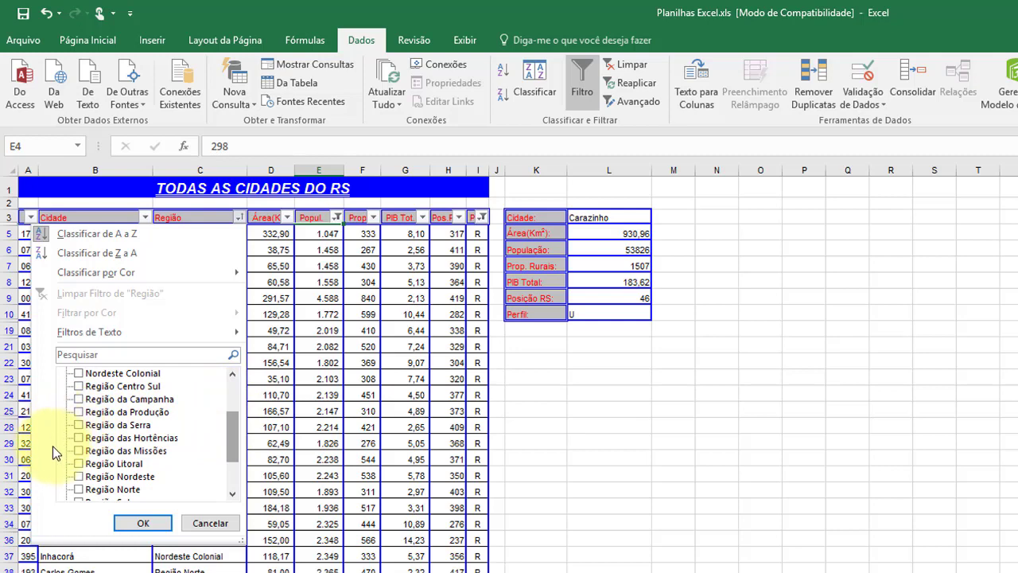
click(78, 450)
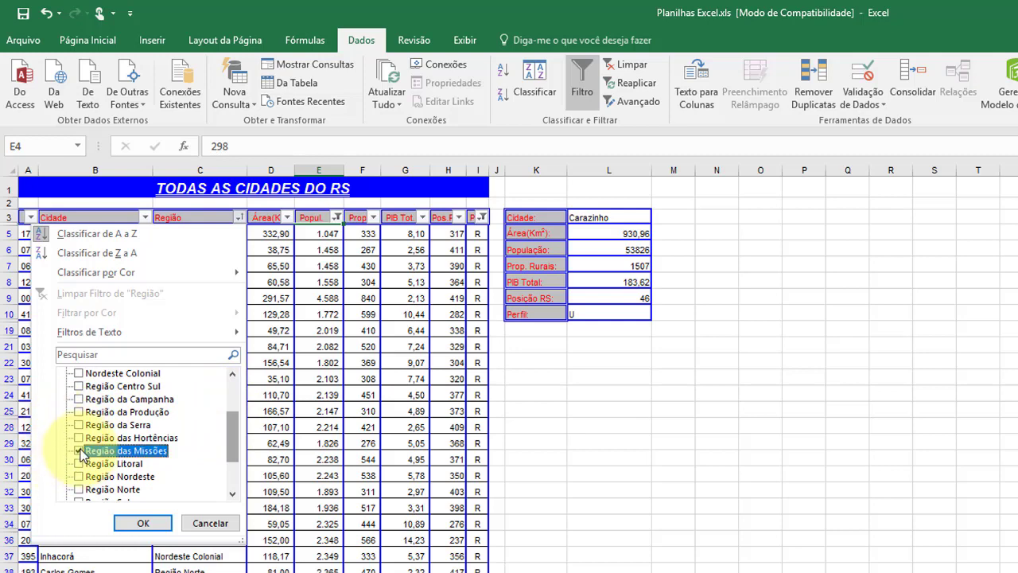
click(145, 523)
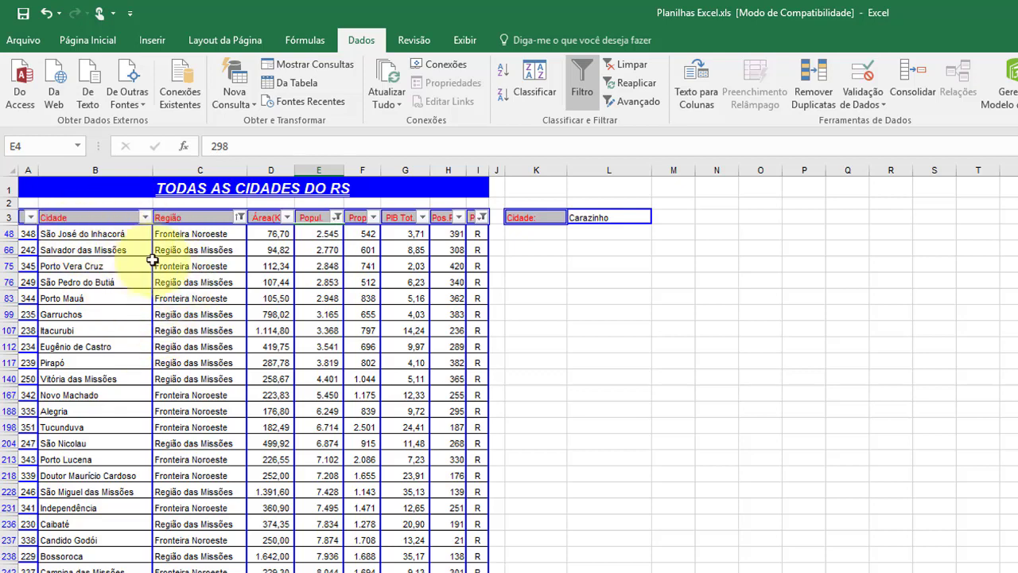
Step: Clear the Região, Popul. and Perfil column filters so every city row shows again
click(240, 218)
click(109, 292)
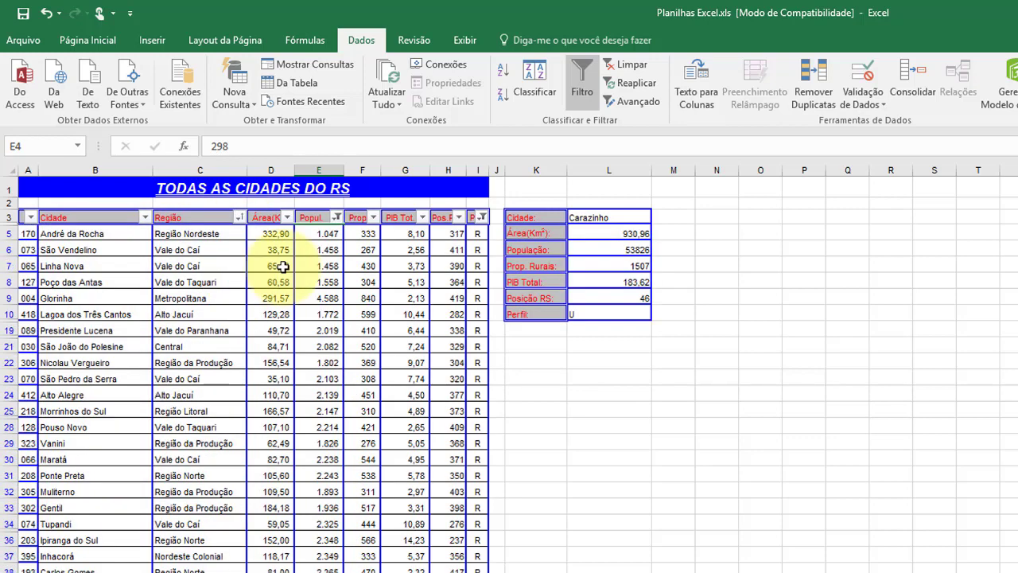
click(337, 218)
click(254, 293)
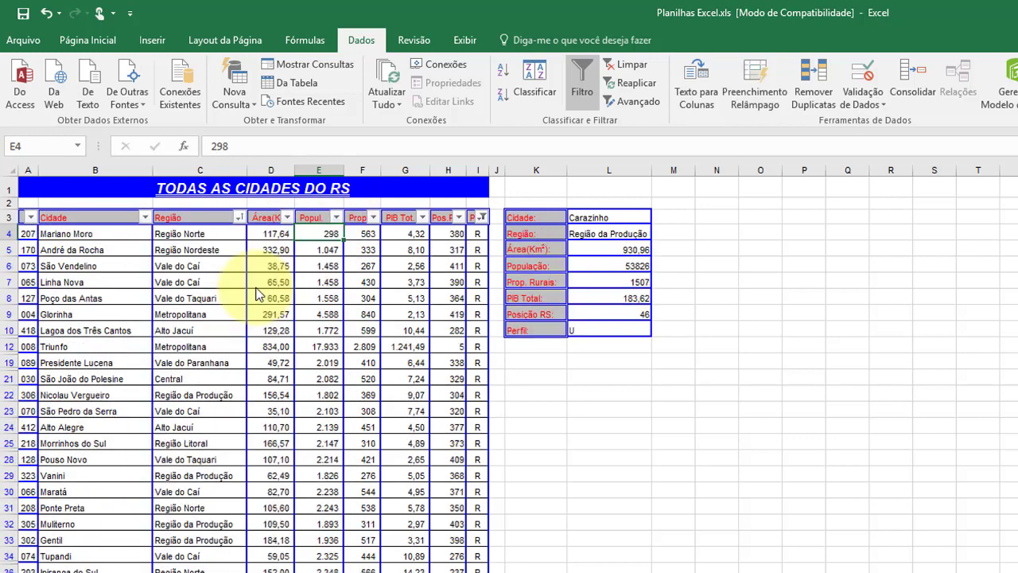
click(481, 217)
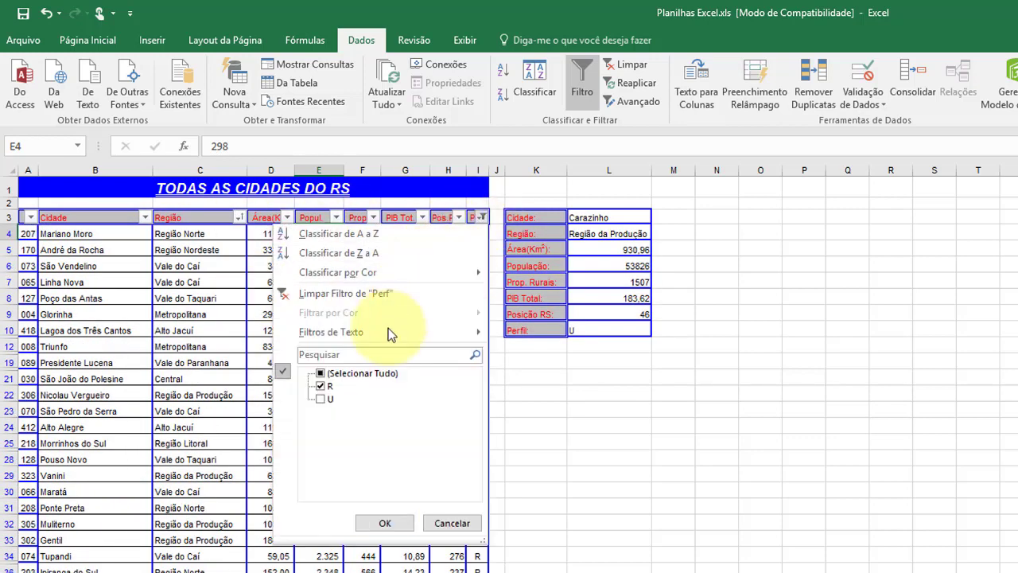
click(346, 292)
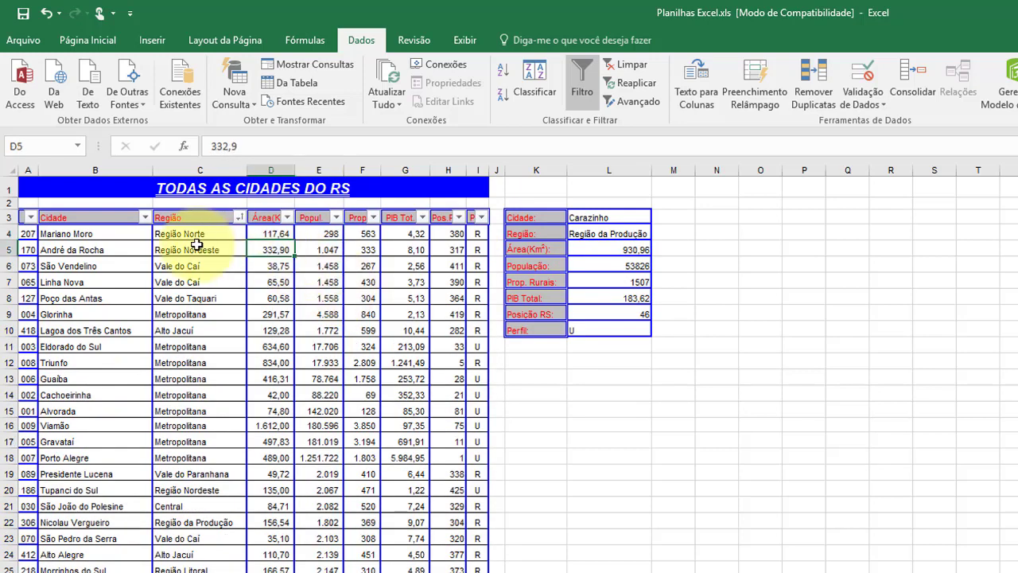
Step: Click into the table and turn off AutoFilter so the header filter arrows disappear
click(200, 250)
click(87, 236)
click(199, 234)
click(270, 233)
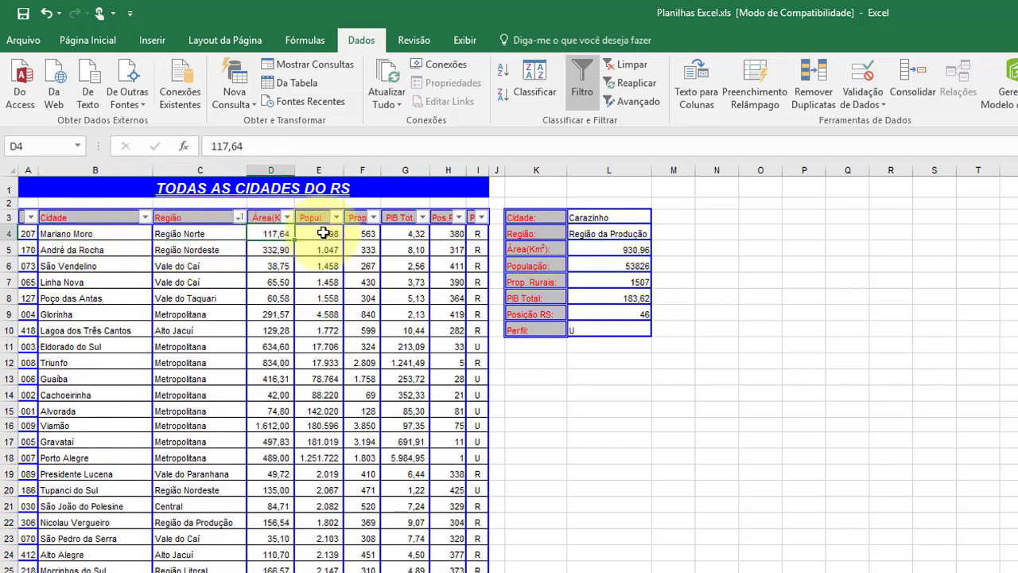
click(362, 233)
click(199, 234)
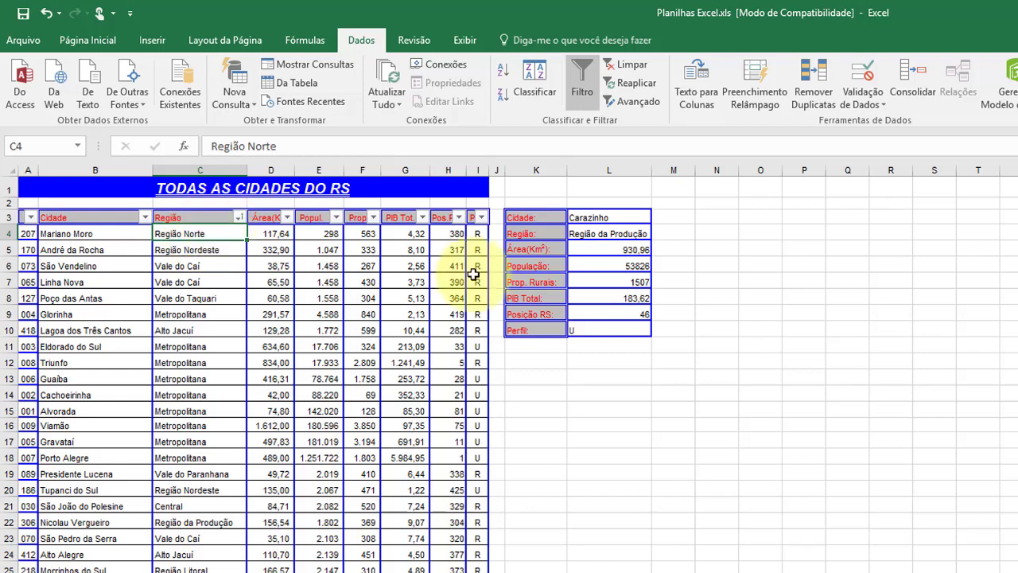
click(584, 89)
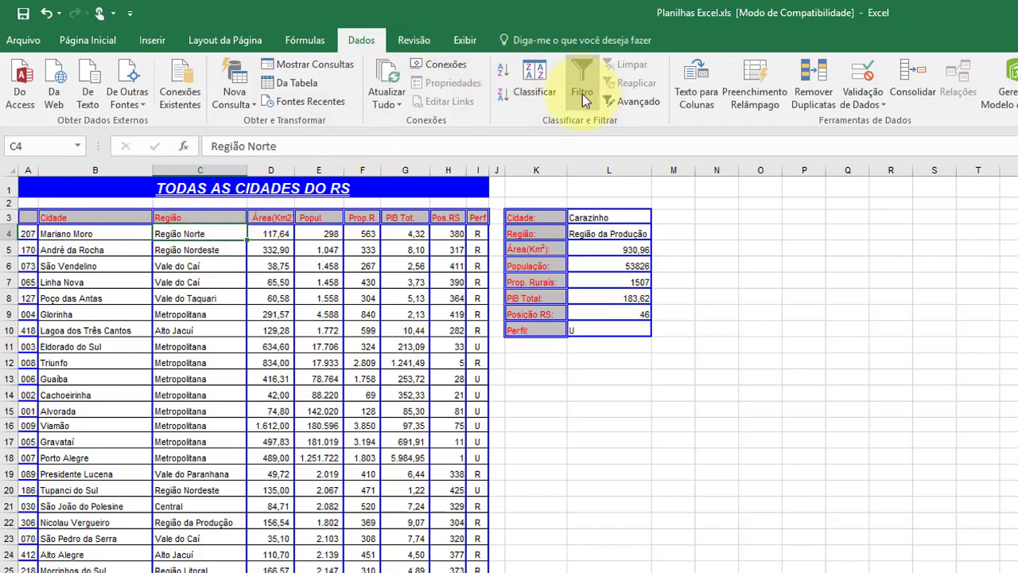
click(272, 231)
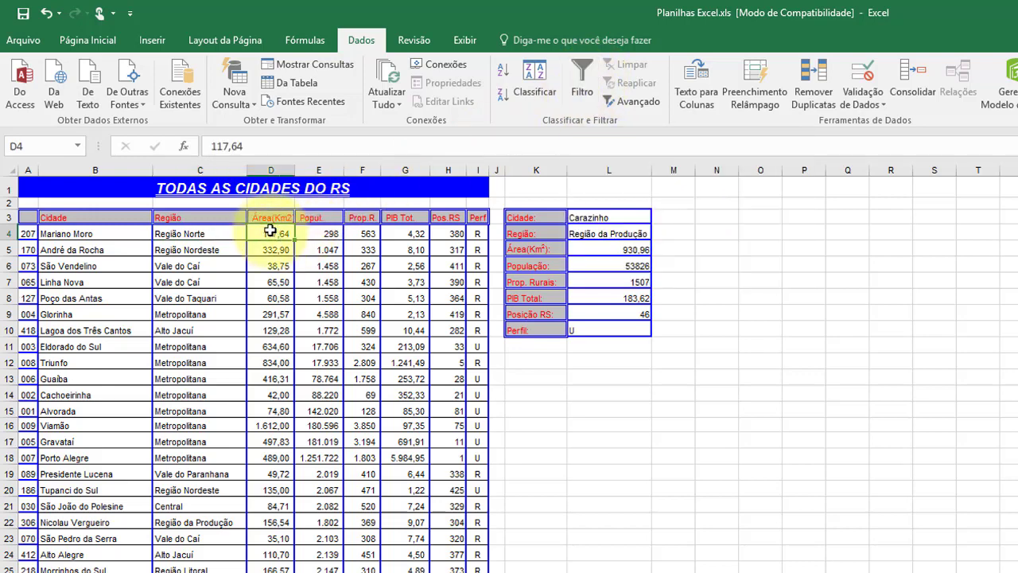
click(205, 229)
key(Left)
key(Right)
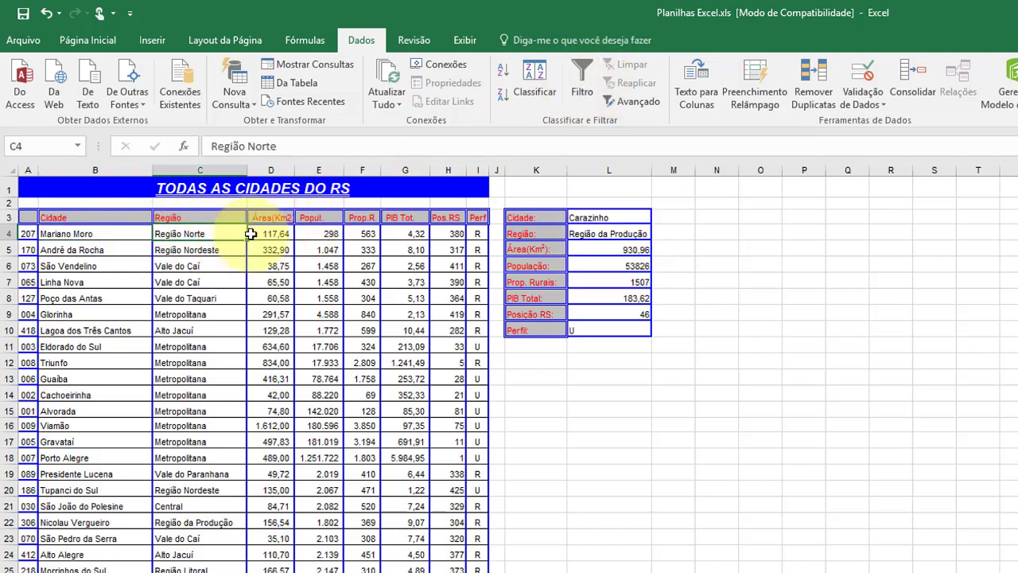
key(Right)
click(345, 233)
click(337, 230)
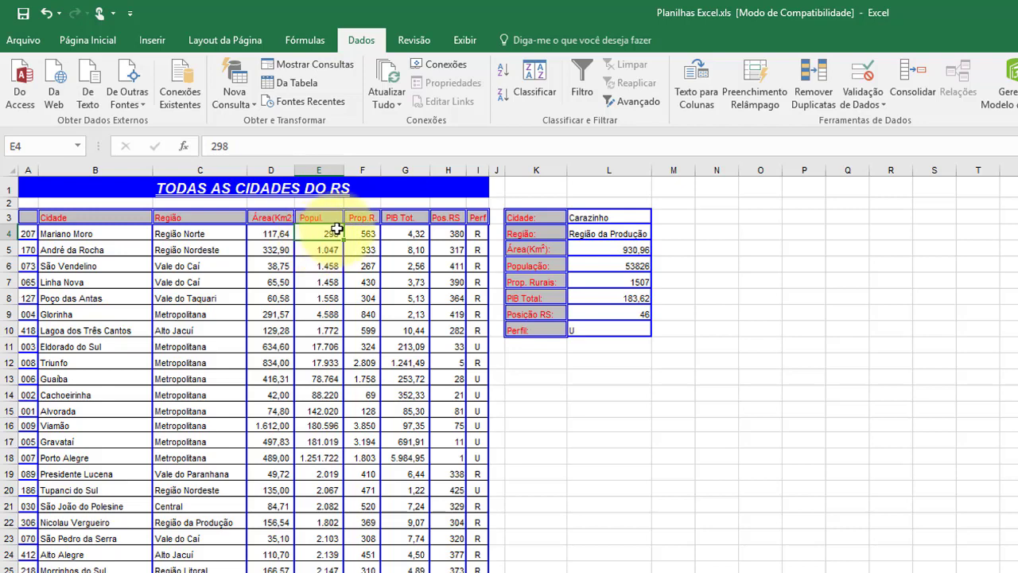